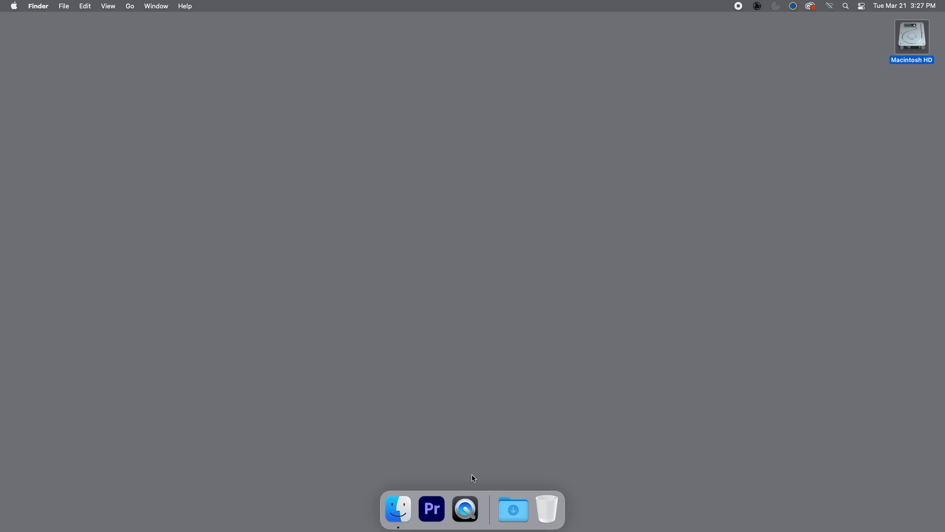
# Switch to Premiere Pro and open the recent Untitled project with Sequence 01 active
pyautogui.click(433, 508)
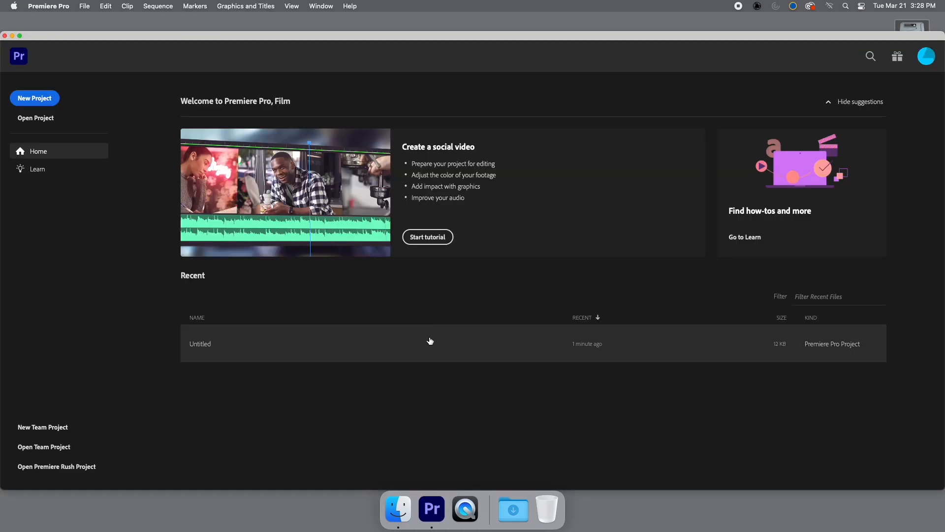
pyautogui.click(430, 341)
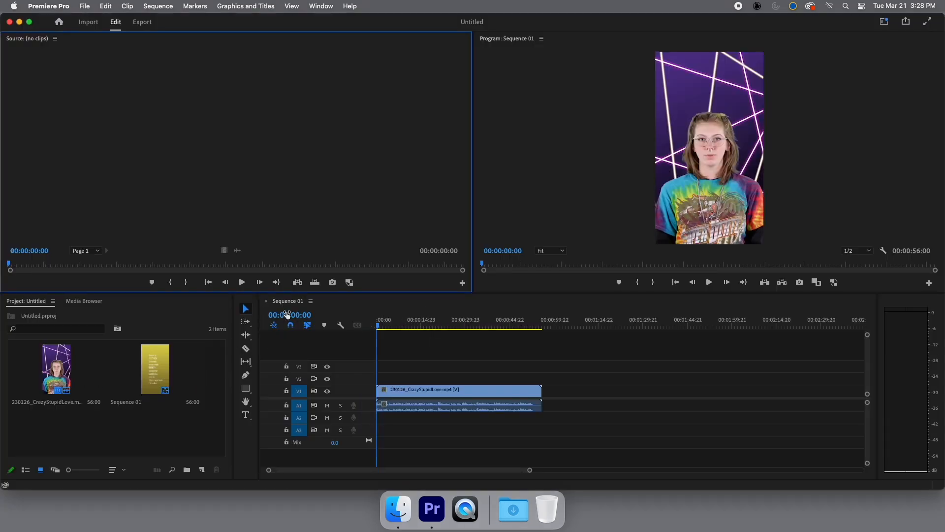
pyautogui.rightClick(290, 306)
pyautogui.click(289, 302)
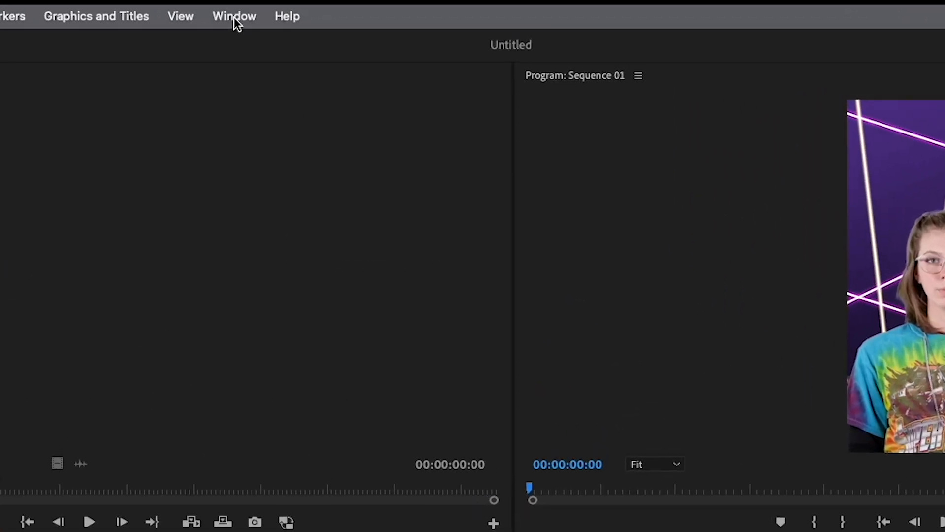
# Switch the workspace layout to Captions and Graphics
pyautogui.click(271, 11)
pyautogui.moveTo(269, 29)
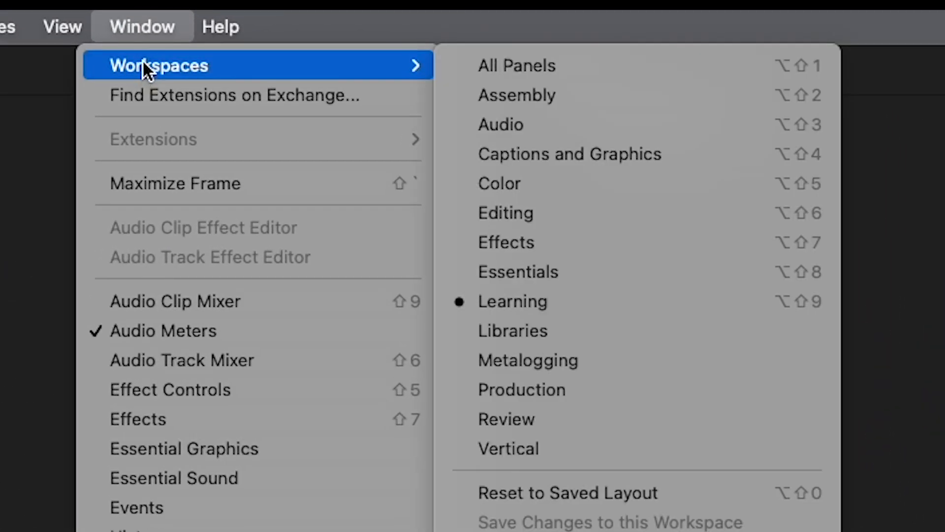
pyautogui.click(533, 158)
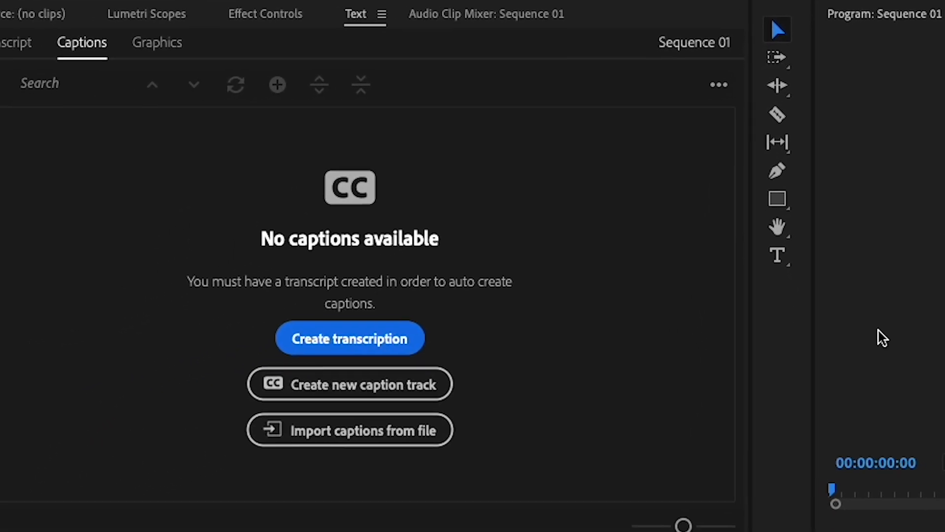
# Transcribe Sequence 01 in English without separating speakers, analysing the audio on the Mix track
pyautogui.click(396, 315)
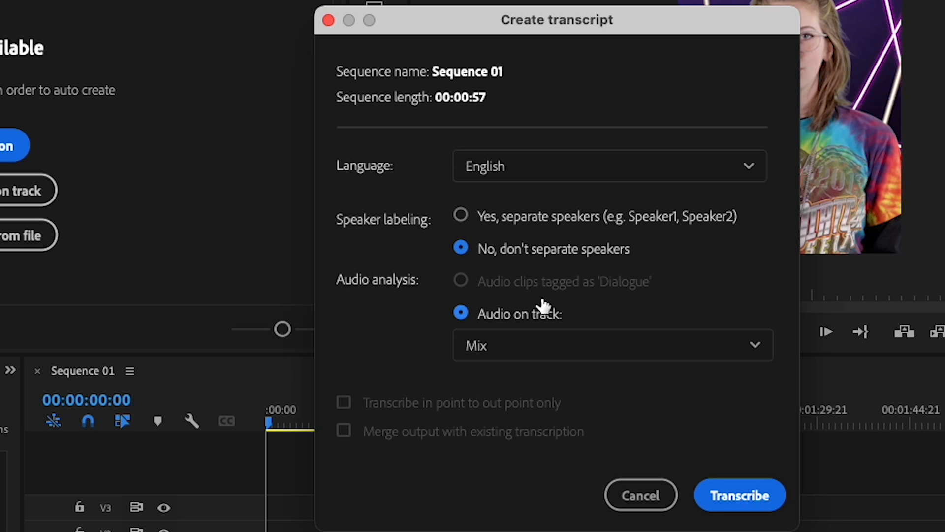
pyautogui.click(597, 347)
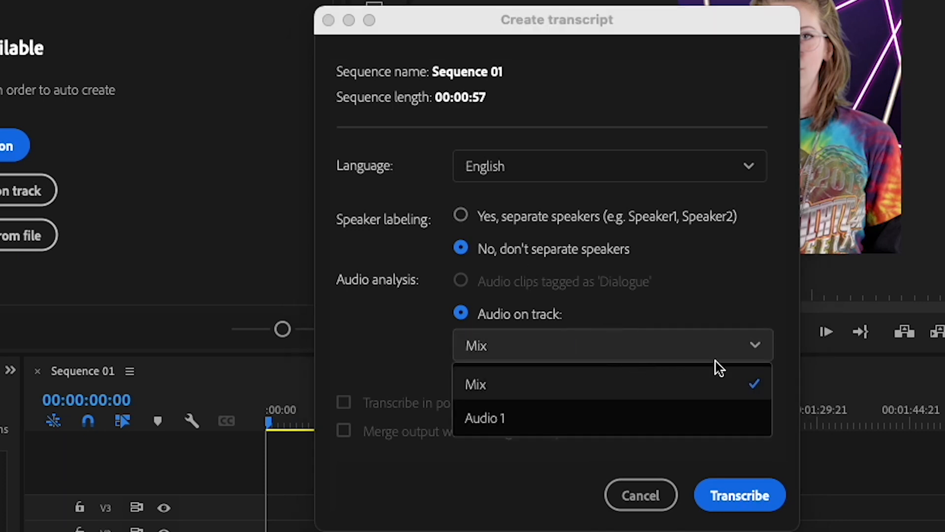
pyautogui.click(685, 385)
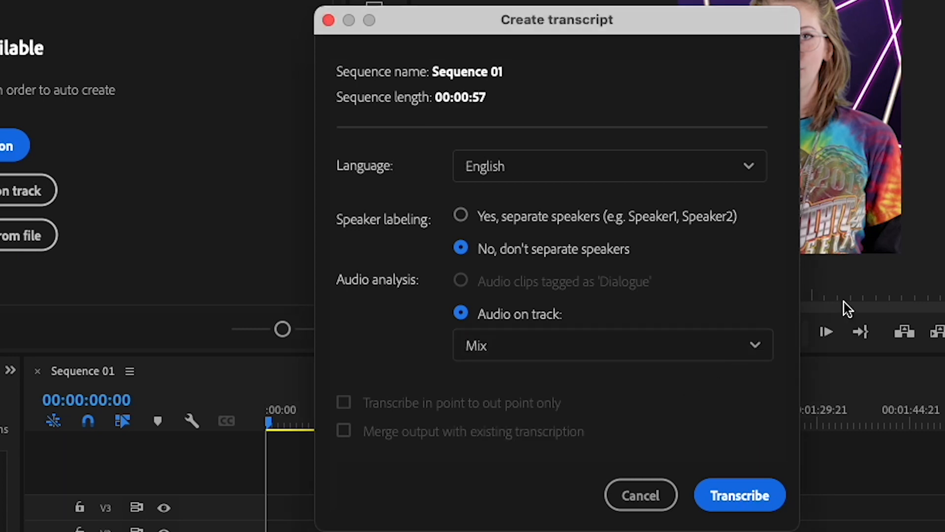
pyautogui.click(758, 497)
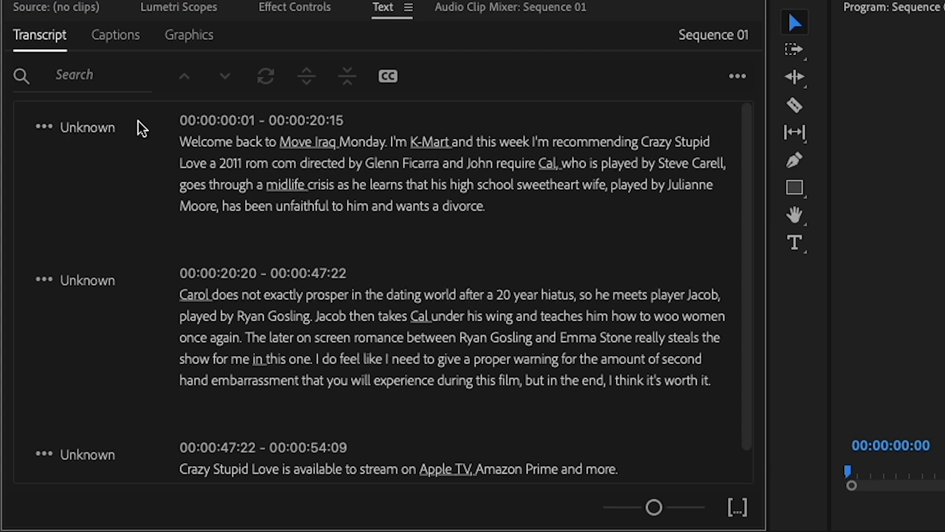
# Rename the unknown speaker in the transcript and create captions from it with the Subtitle default preset
pyautogui.click(108, 134)
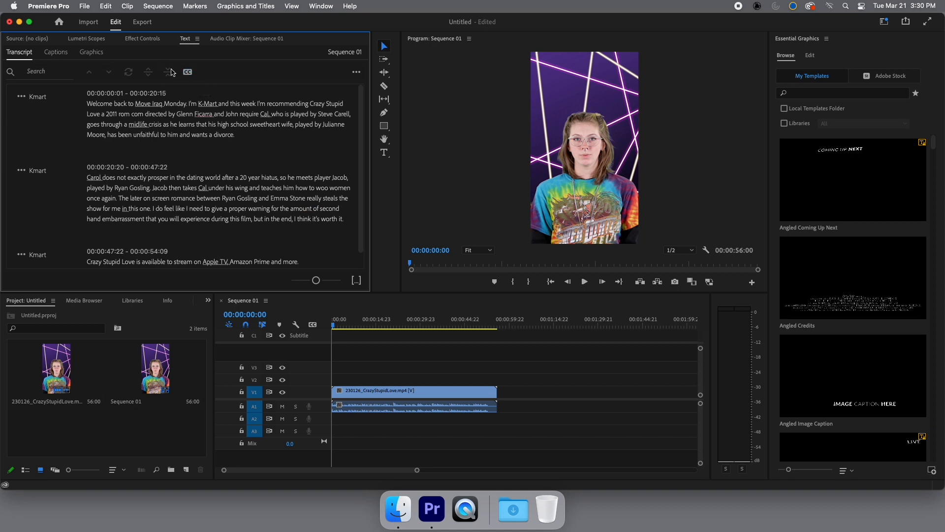
pyautogui.click(187, 72)
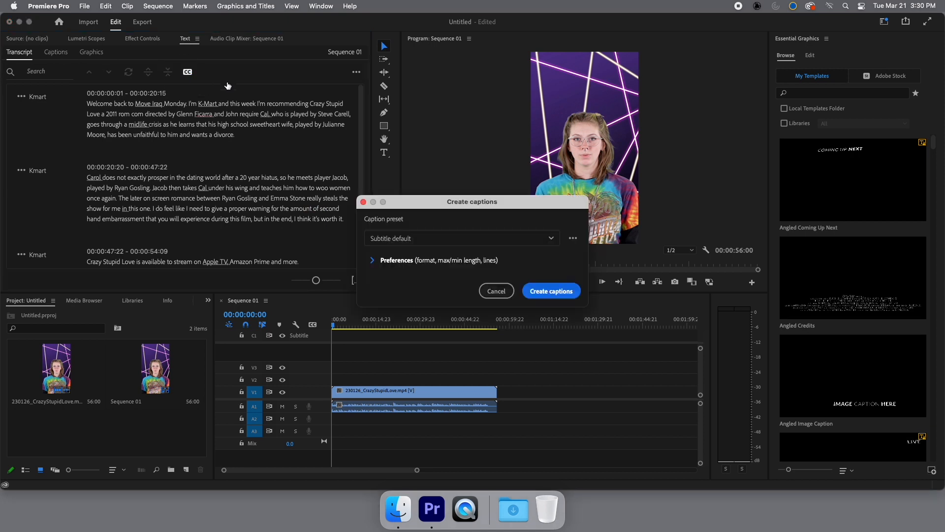
pyautogui.click(419, 243)
pyautogui.click(420, 243)
pyautogui.click(551, 291)
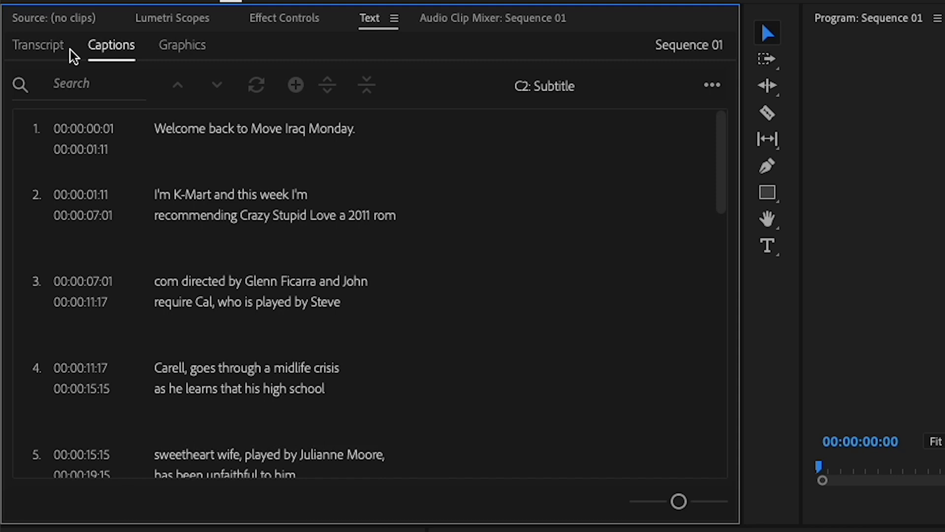
# Compare the transcript with the captions and play the sequence from the start to check the subtitles against the speech
pyautogui.click(58, 55)
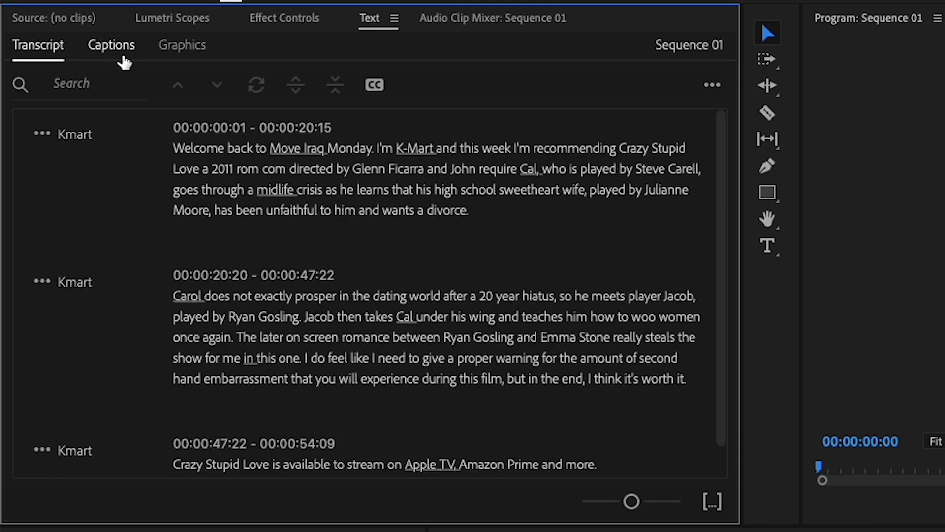
pyautogui.click(123, 59)
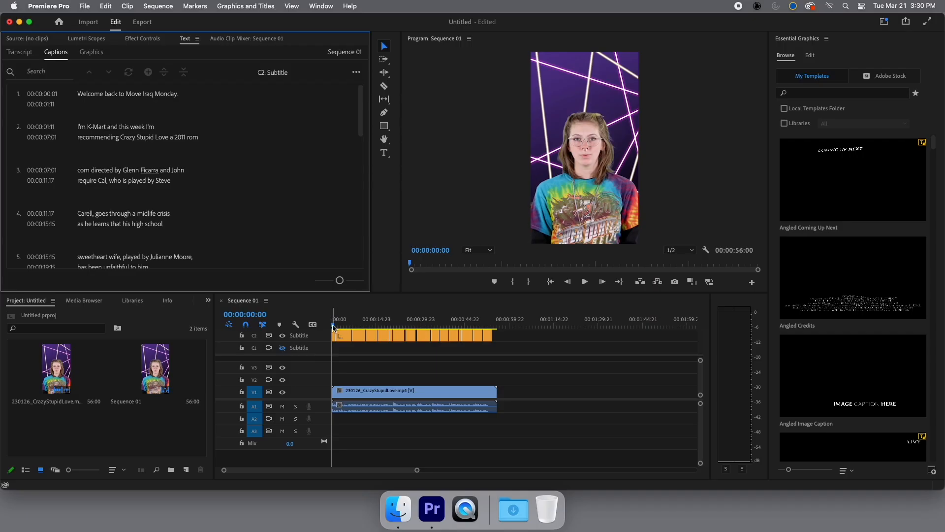
pyautogui.click(333, 326)
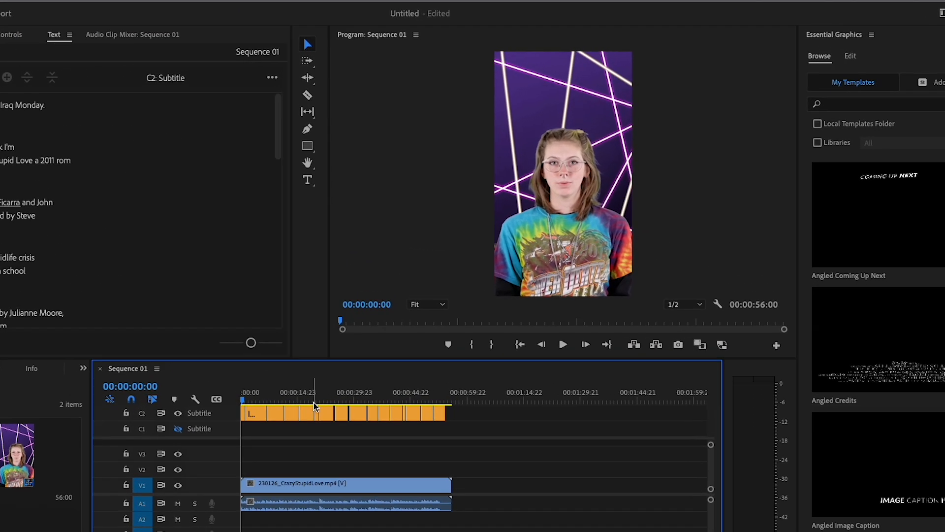
pyautogui.press('space')
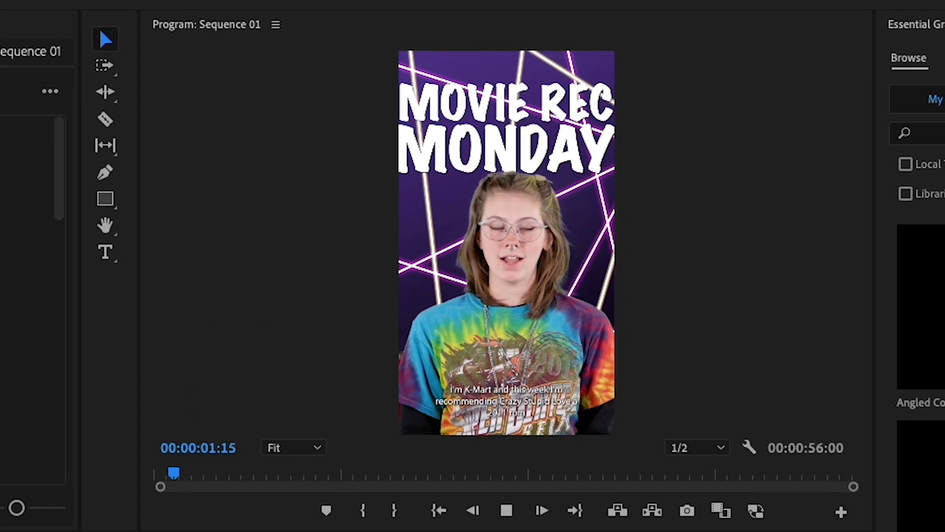
pyautogui.press('space')
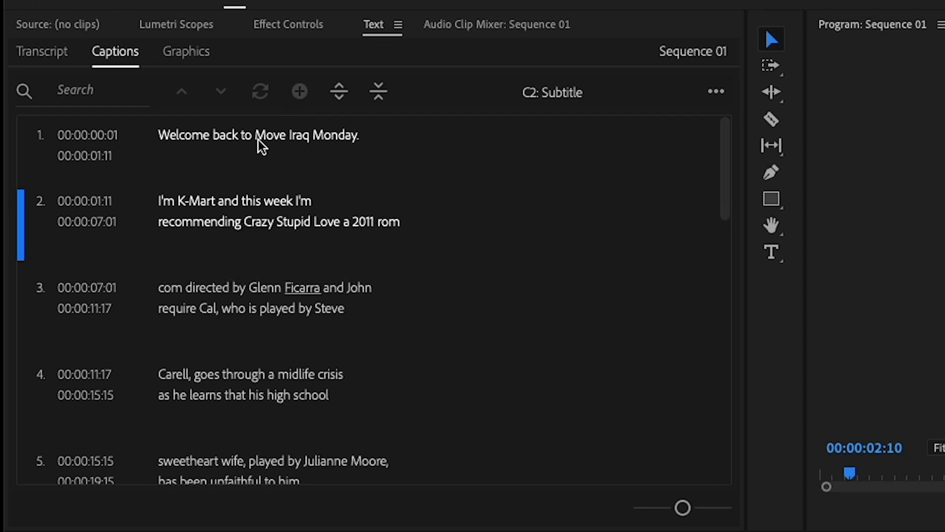
pyautogui.click(279, 142)
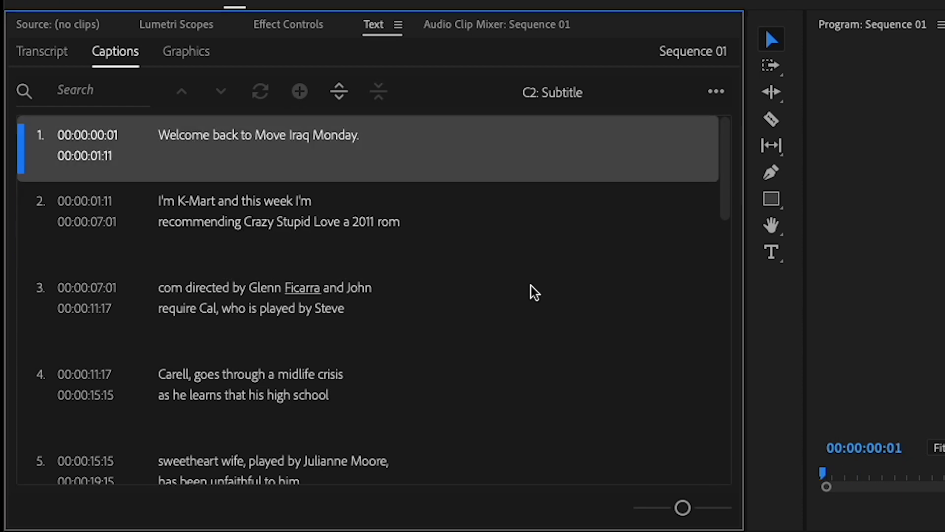
pyautogui.press('space')
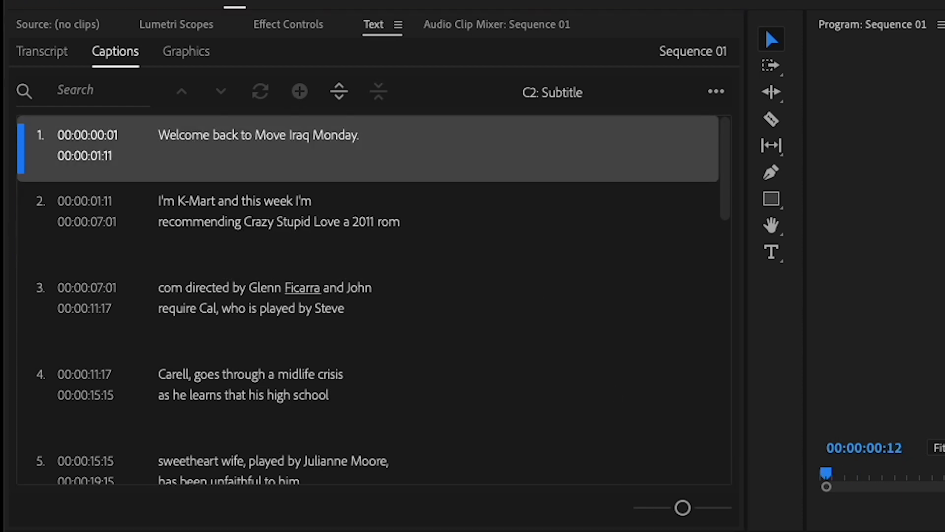
# Correct the first caption's text to "Welcome back to Movie Rec Monday"
pyautogui.doubleClick(281, 140)
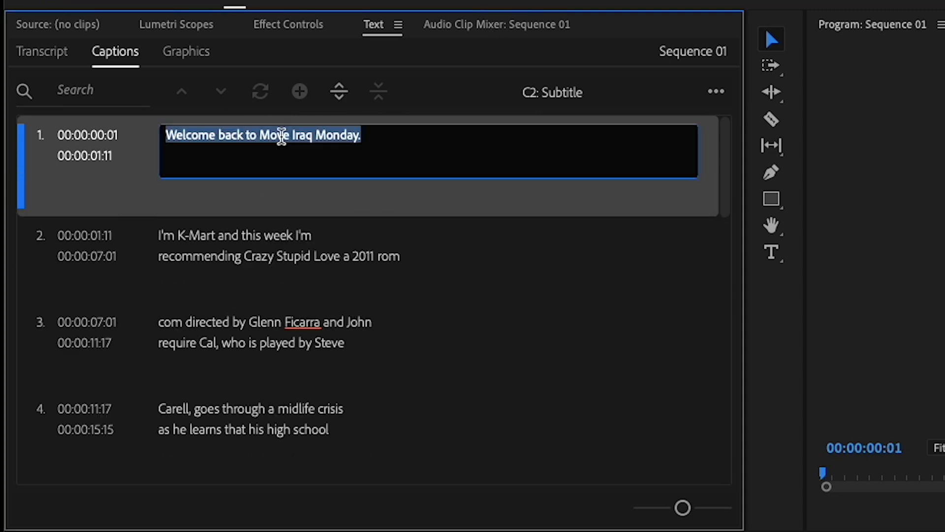
pyautogui.click(318, 140)
pyautogui.moveTo(317, 137); pyautogui.dragTo(283, 133)
pyautogui.write('ie ')
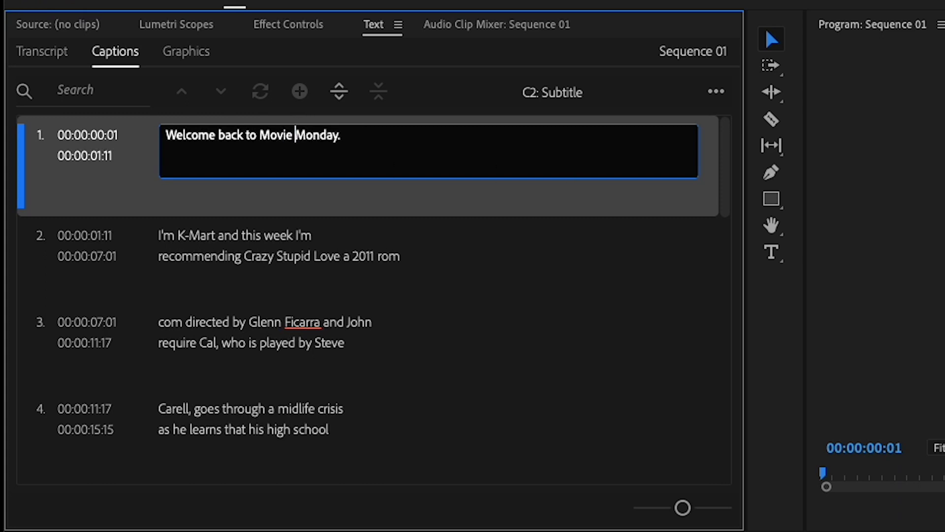
pyautogui.write('Rec')
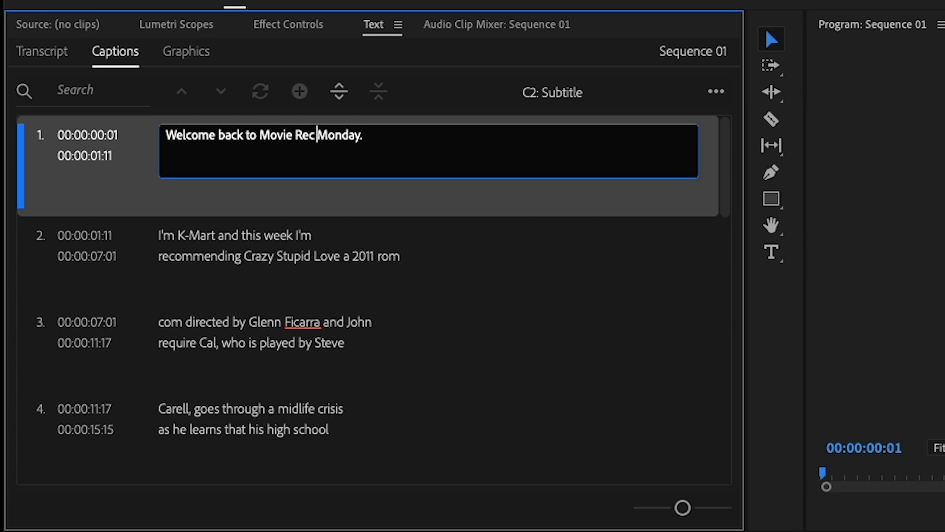
pyautogui.click(247, 218)
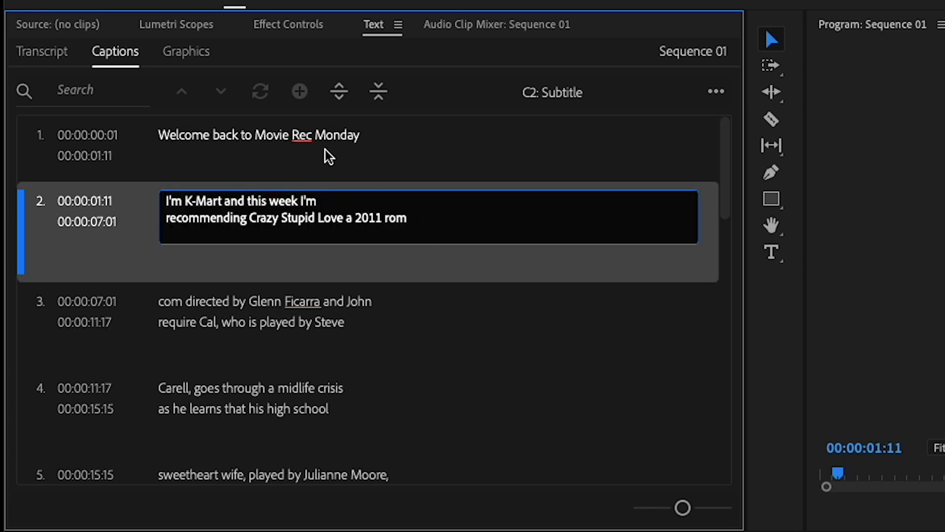
pyautogui.click(419, 279)
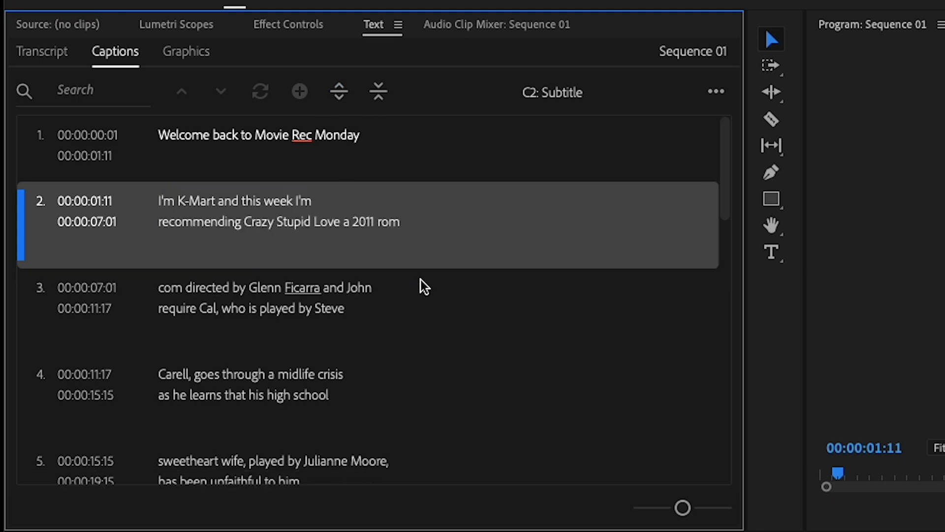
# Split the second caption in two and delete everything after the host's name in the first copy
pyautogui.doubleClick(204, 207)
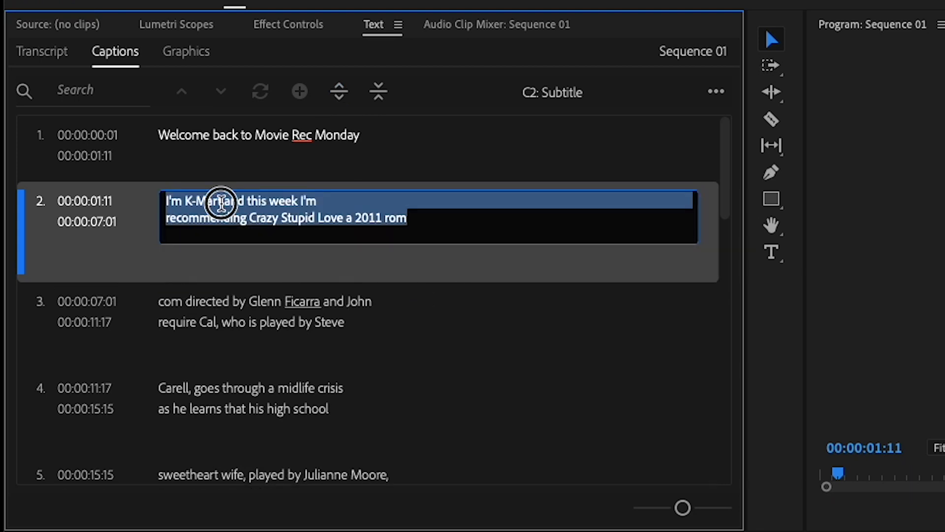
pyautogui.click(222, 201)
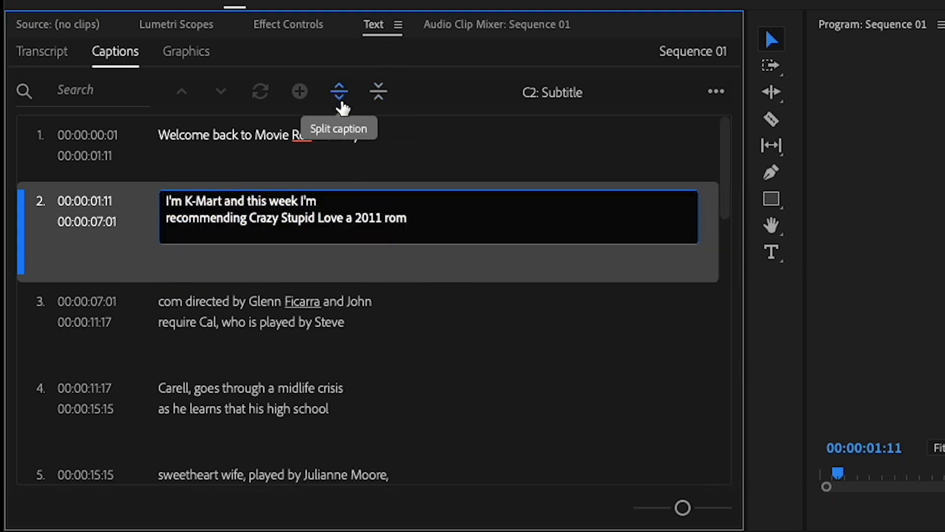
pyautogui.click(340, 94)
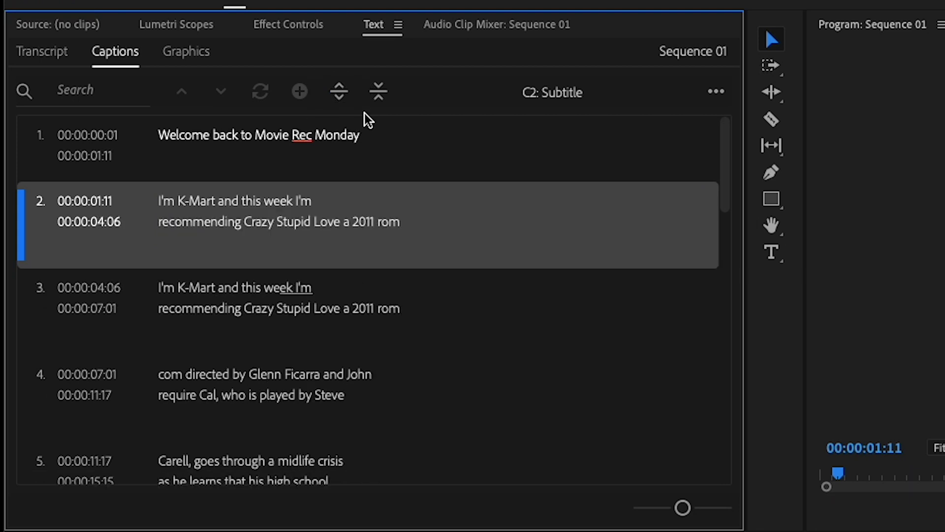
pyautogui.doubleClick(352, 224)
pyautogui.click(409, 224)
pyautogui.moveTo(414, 220); pyautogui.dragTo(224, 202)
pyautogui.press('BackSpace')
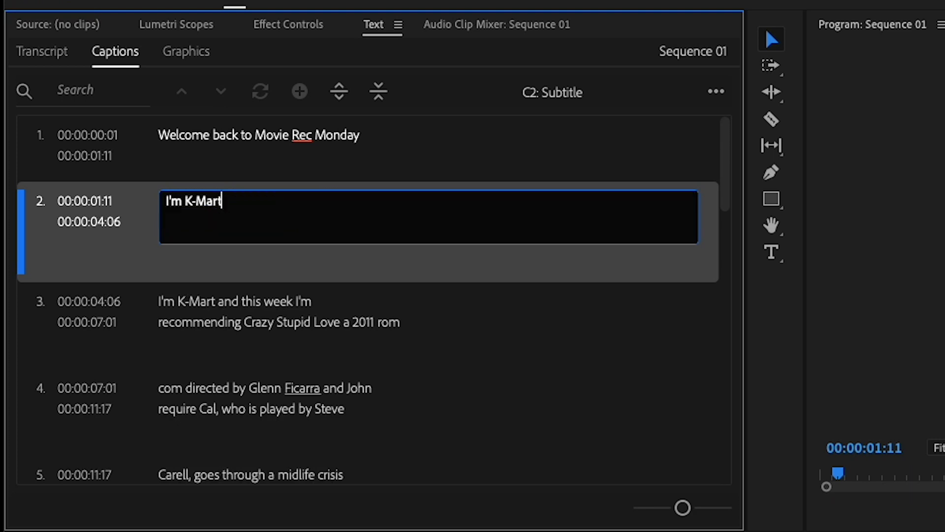
# Merge the first two captions into one and insert a line break after "Monday"
pyautogui.click(291, 186)
pyautogui.click(269, 98)
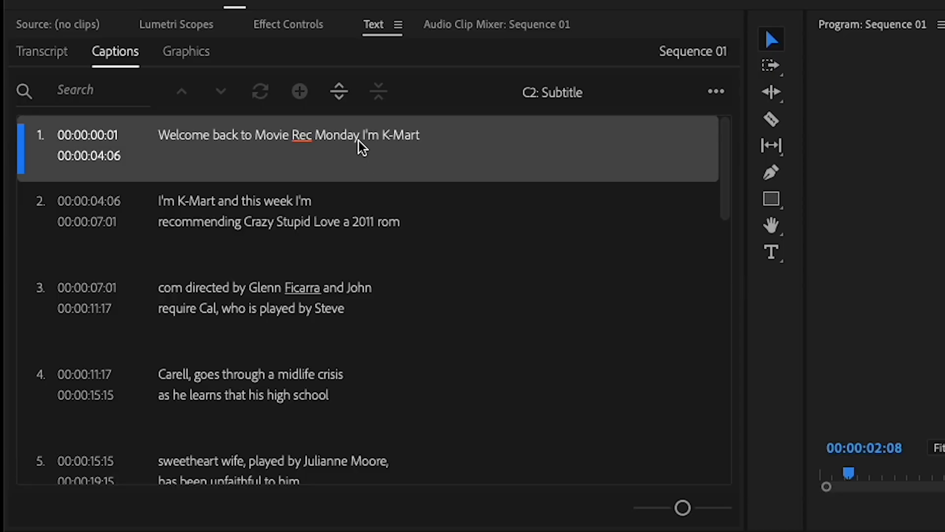
pyautogui.click(357, 139)
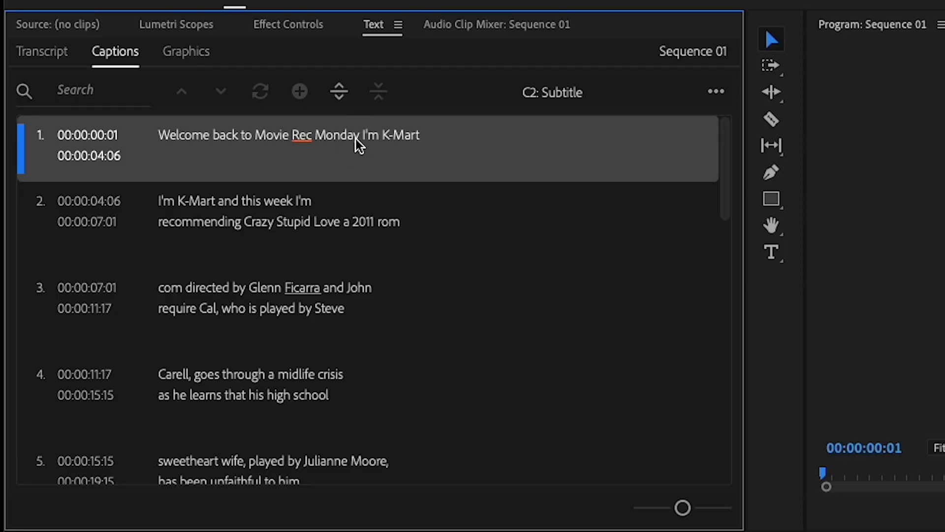
pyautogui.doubleClick(356, 139)
pyautogui.click(409, 152)
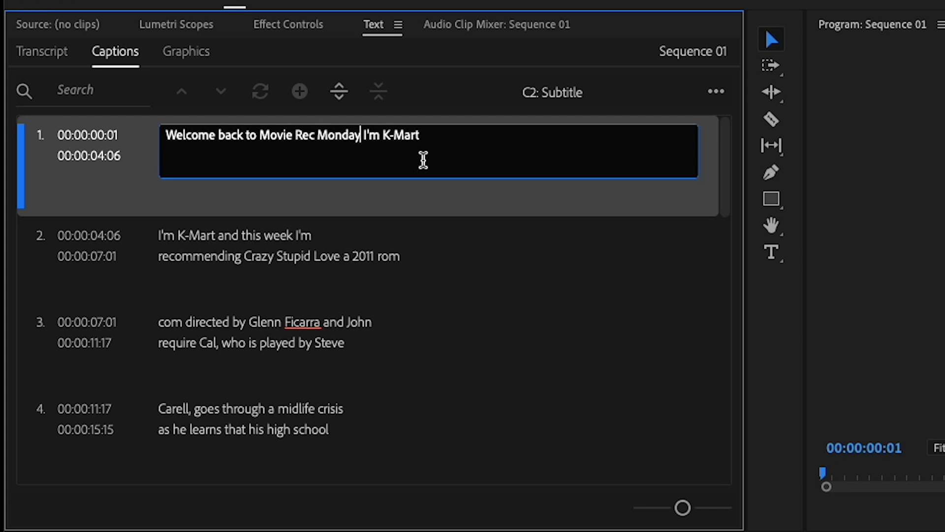
pyautogui.press('Return')
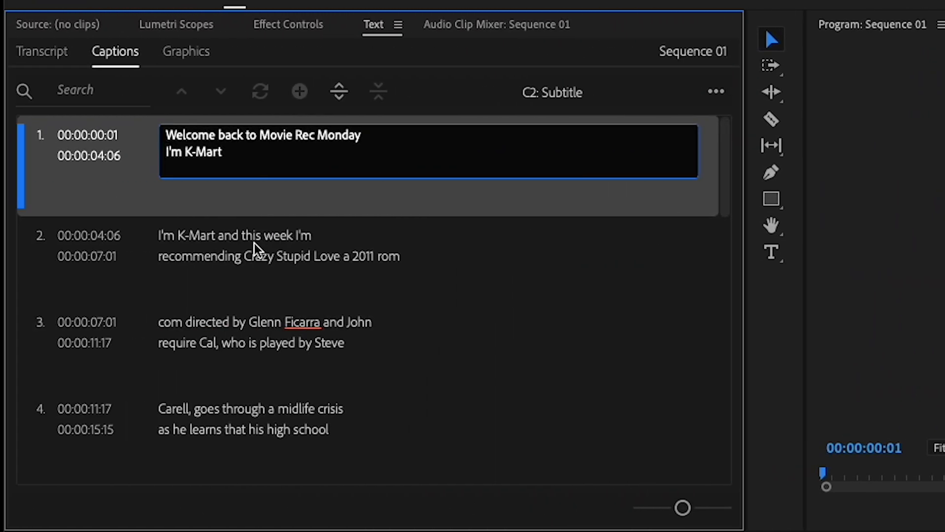
pyautogui.press('Escape')
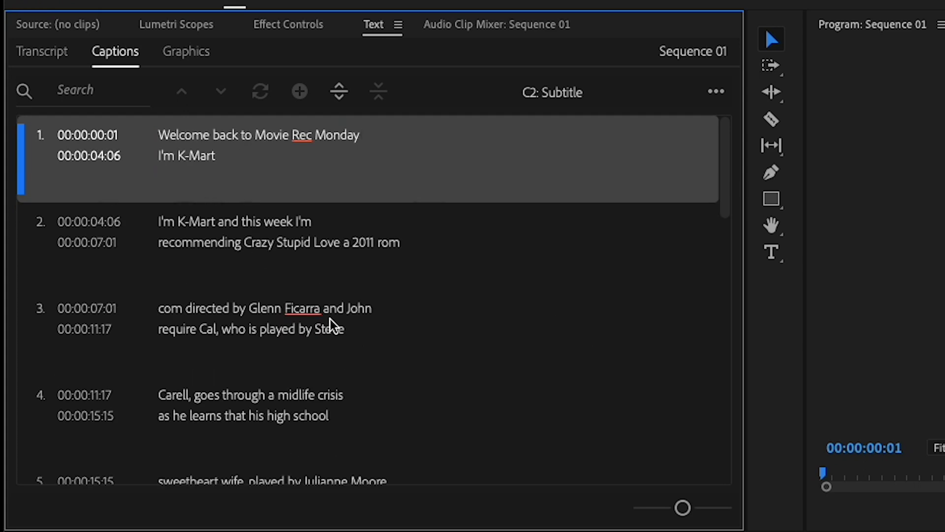
# Delete the host's self-introduction before "and this week I'm" at the start of the second caption
pyautogui.click(238, 242)
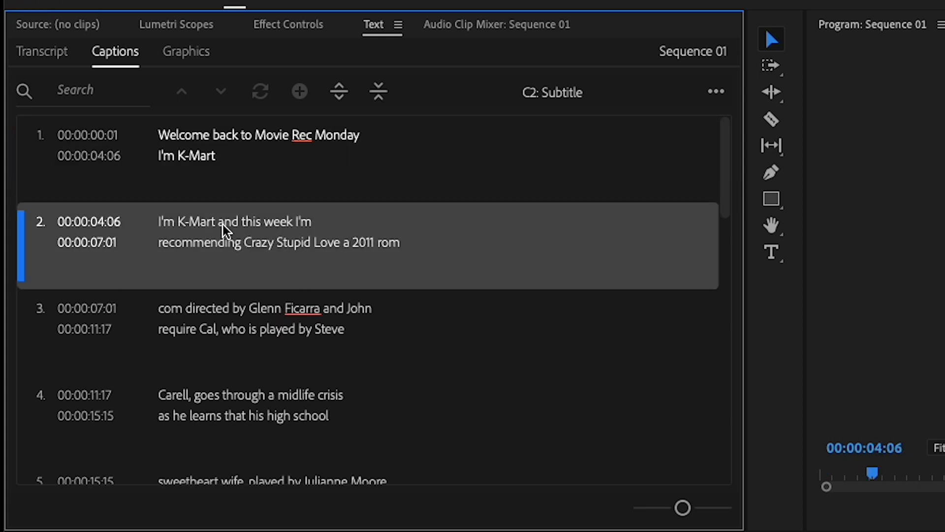
pyautogui.doubleClick(215, 228)
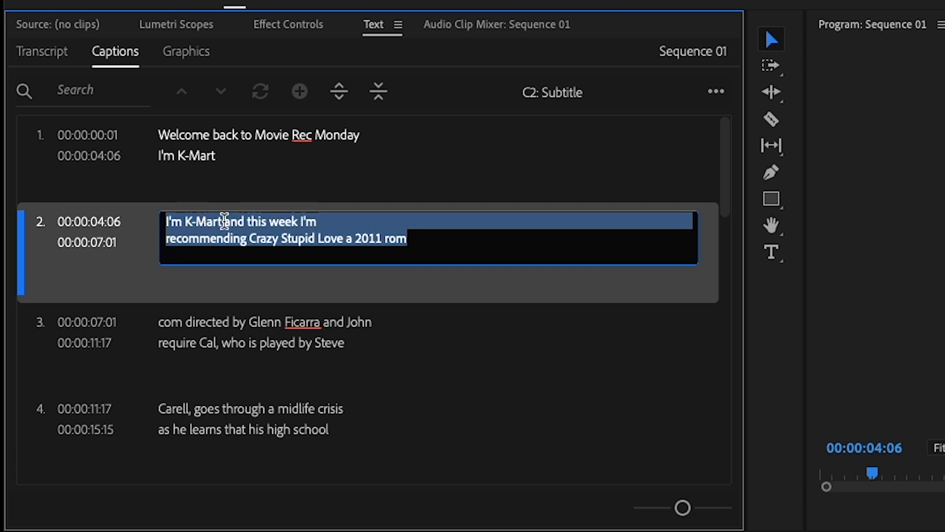
pyautogui.click(223, 221)
pyautogui.moveTo(224, 221); pyautogui.dragTo(147, 215)
pyautogui.press('BackSpace')
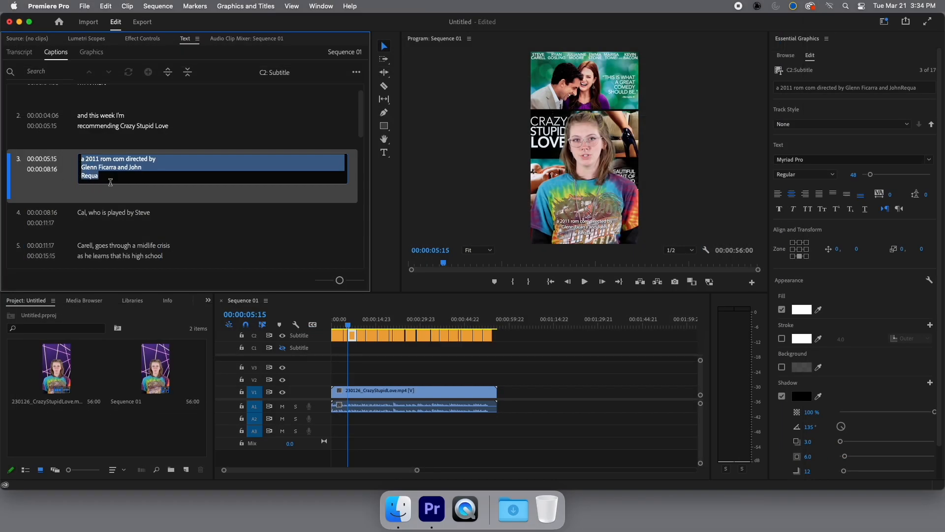
# Remove the line break before "Requa" in the third caption so the surname joins the second line
pyautogui.click(81, 175)
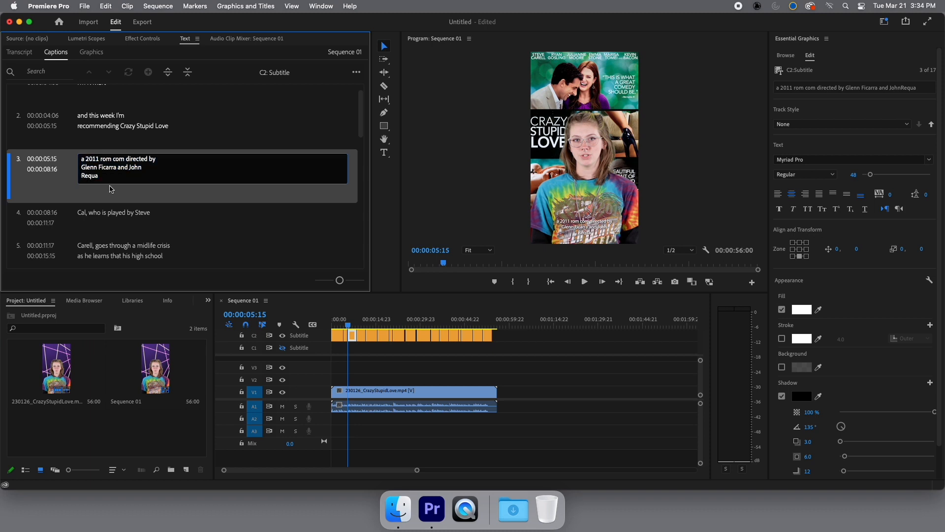
pyautogui.press('BackSpace')
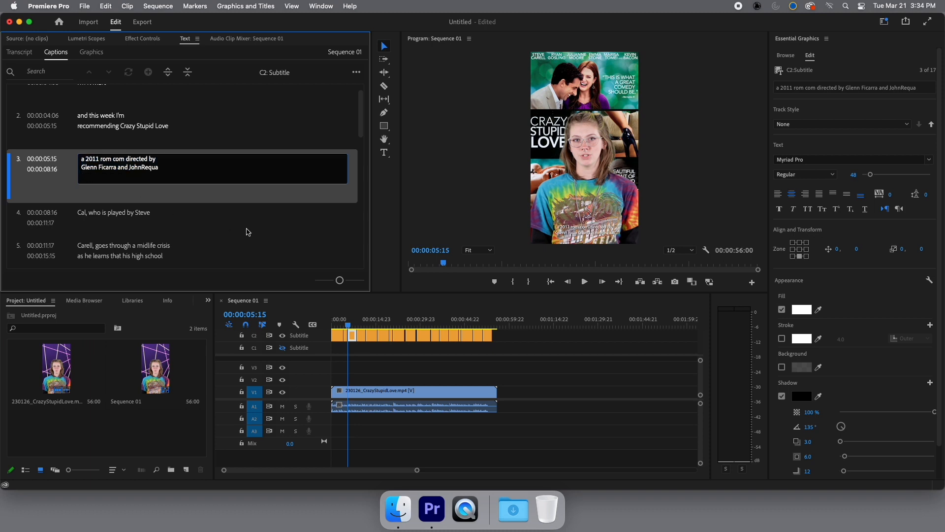
pyautogui.click(210, 231)
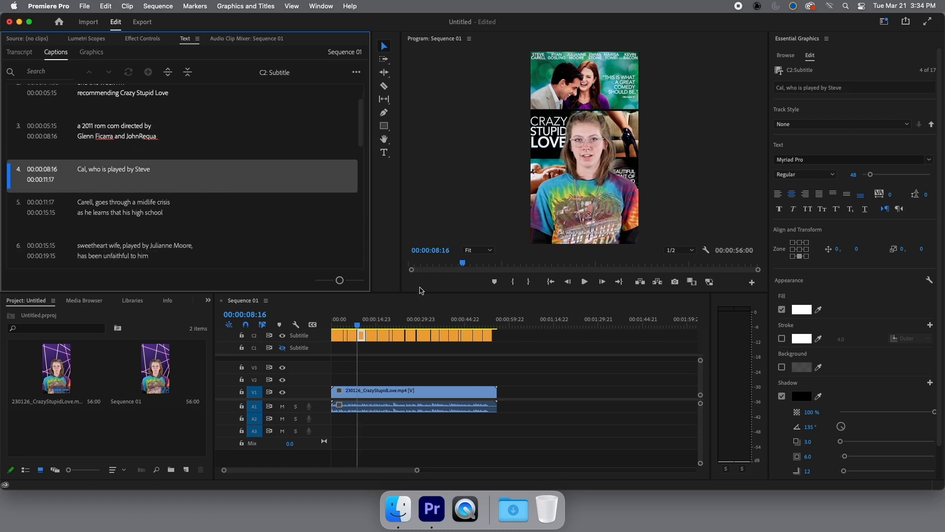
# Play through the third and fourth captions and move the cut between them to 00:00:10:05 on the subtitle track
pyautogui.press('space')
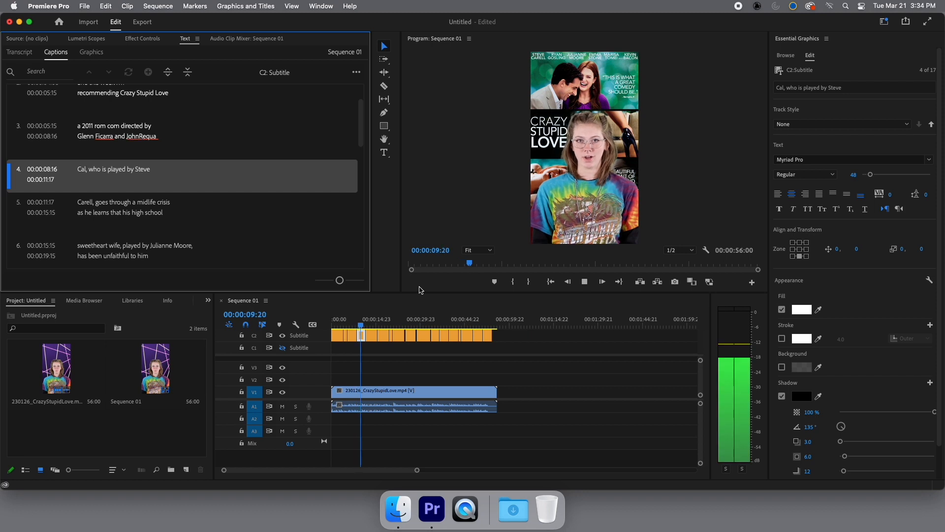
pyautogui.press('space')
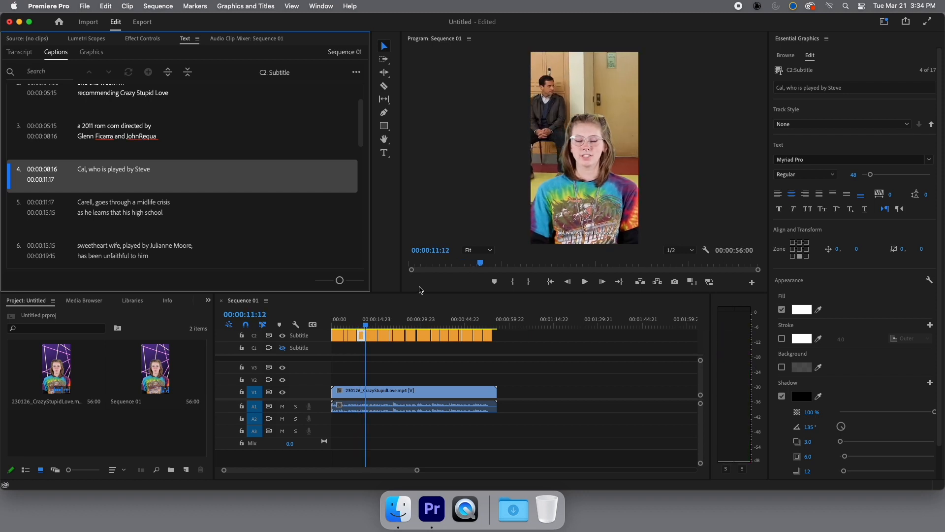
pyautogui.click(353, 323)
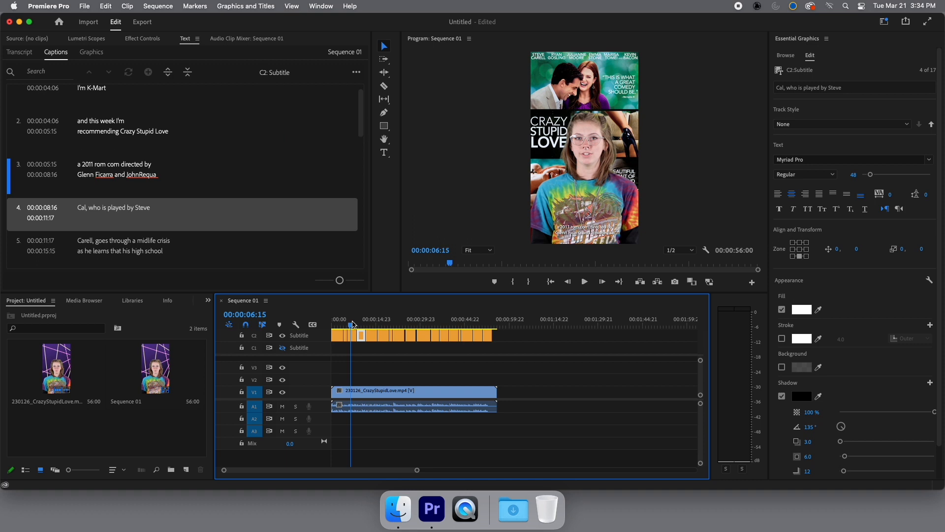
pyautogui.press('space')
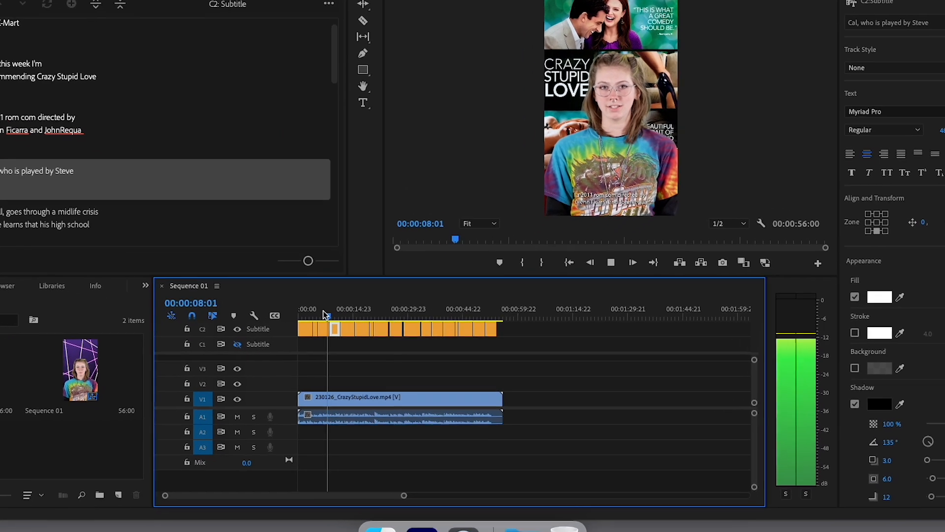
pyautogui.press('space')
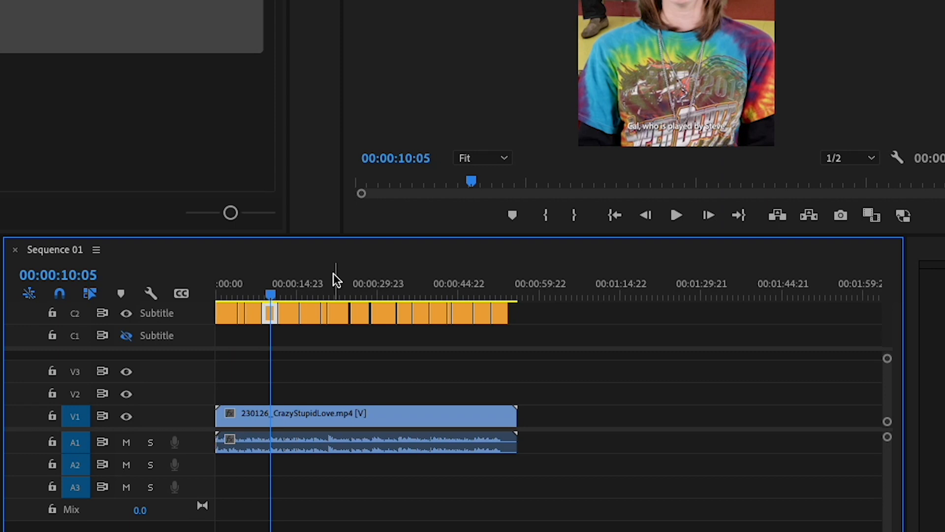
pyautogui.moveTo(270, 313); pyautogui.dragTo(255, 288)
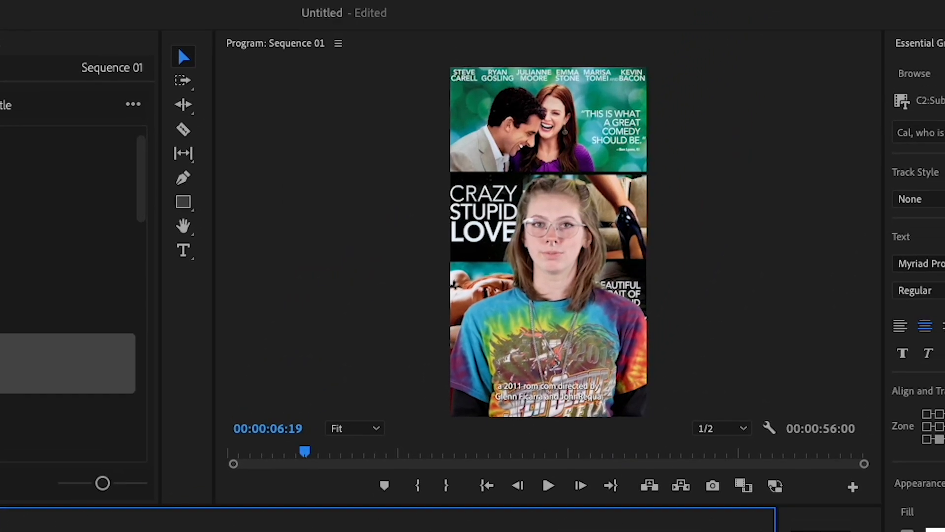
pyautogui.press('space')
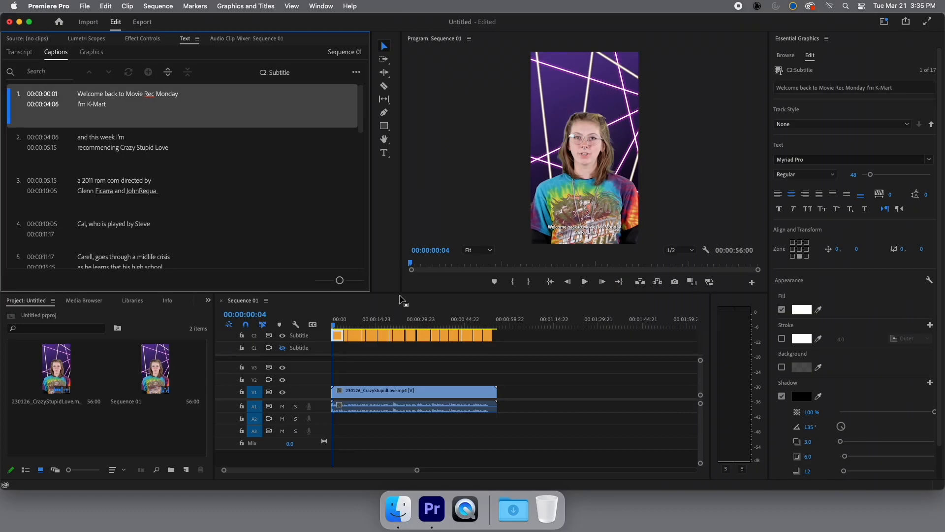
# Select the first caption and try left and right text alignment on it, returning it to centre alignment
pyautogui.moveTo(401, 289); pyautogui.dragTo(340, 322)
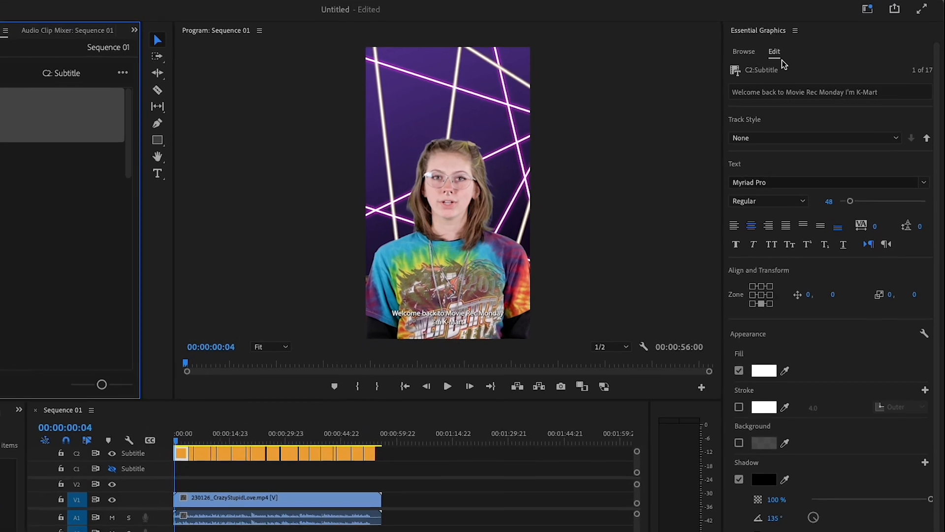
pyautogui.click(795, 96)
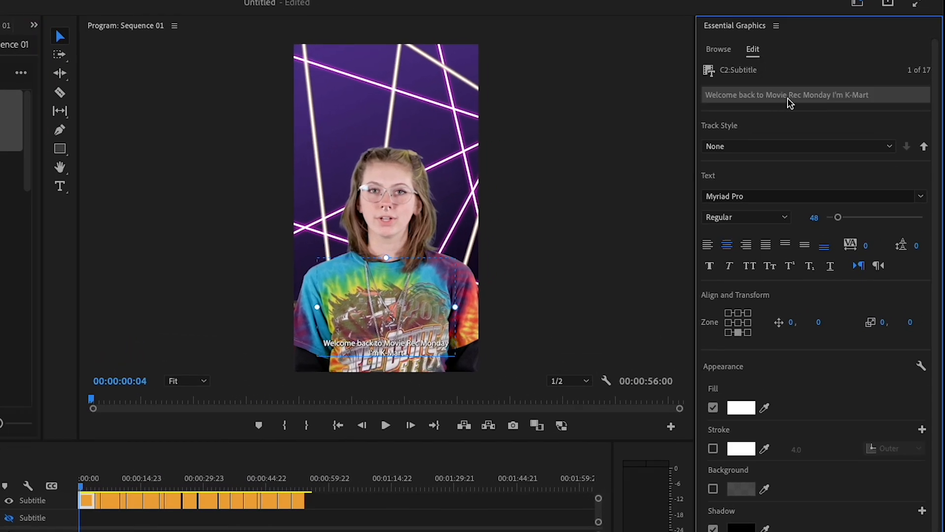
pyautogui.click(708, 248)
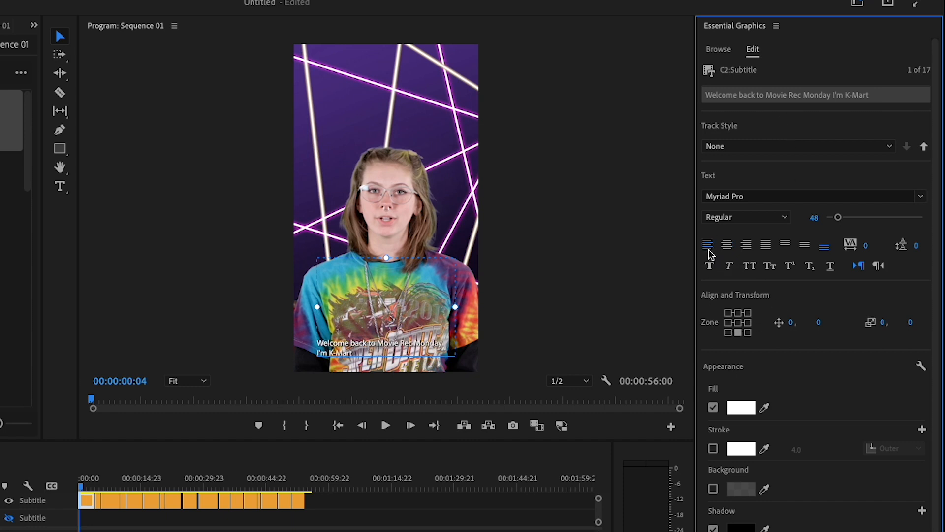
pyautogui.click(727, 248)
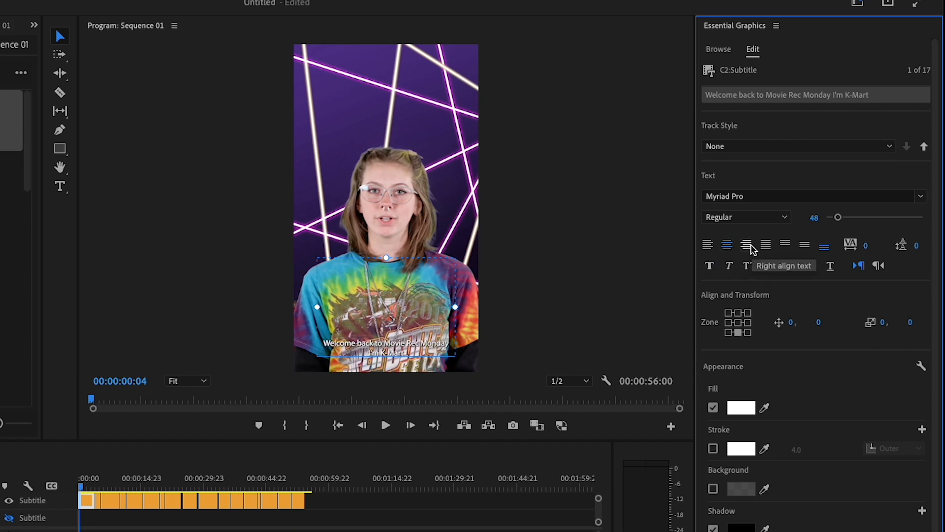
pyautogui.click(749, 245)
pyautogui.click(727, 252)
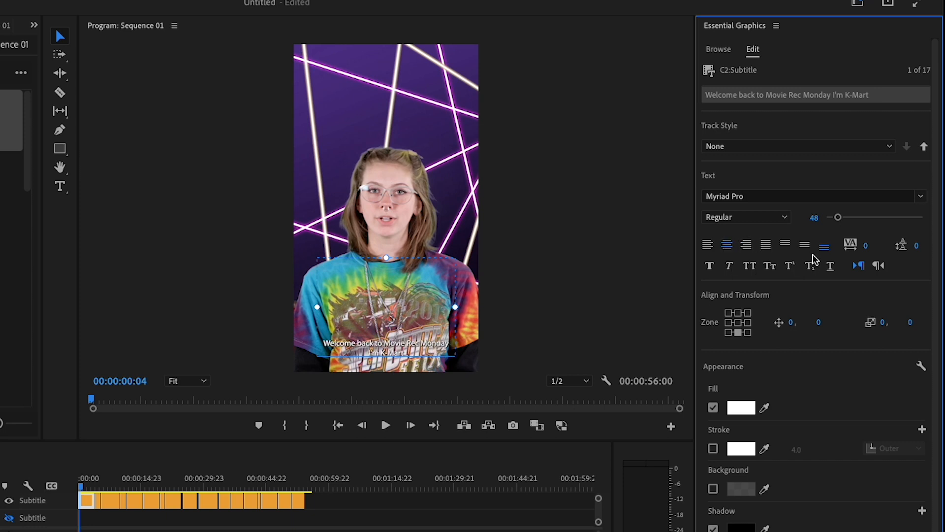
# Try top alignment and the top-left and top-centre zones for the first caption, returning it to the bottom-centre zone
pyautogui.click(786, 245)
pyautogui.scroll(-1, 759, 351)
pyautogui.click(730, 299)
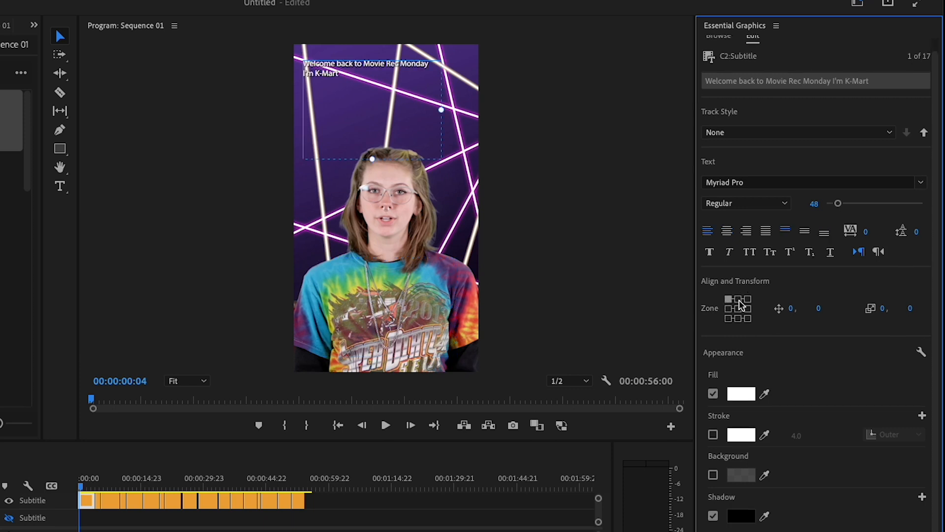
pyautogui.click(738, 299)
pyautogui.click(742, 321)
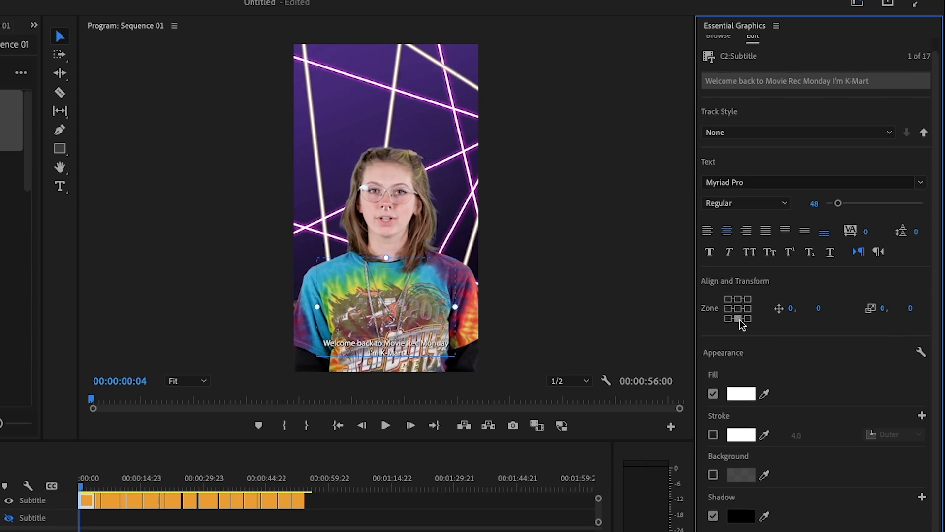
# Try shifting the first caption's horizontal position and undo the shift
pyautogui.click(784, 311)
pyautogui.moveTo(790, 310)
pyautogui.mouseDown()
pyautogui.moveTo(817, 314)
pyautogui.moveTo(775, 312)
pyautogui.mouseUp()
pyautogui.hotkey('ctrl', 'z')
# Format the first caption's text as Rockwell Bold at size 69
pyautogui.scroll(-3, 850, 369)
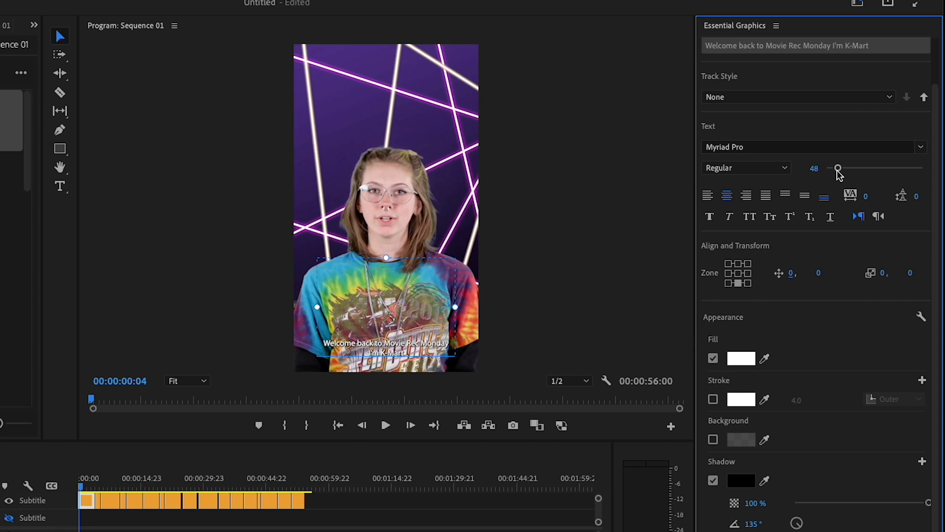
pyautogui.moveTo(839, 169); pyautogui.dragTo(843, 173)
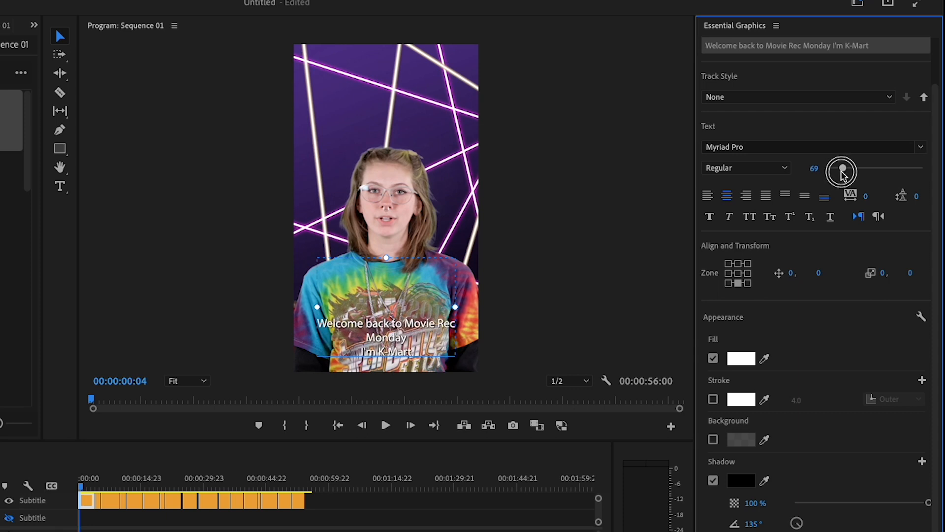
pyautogui.click(802, 148)
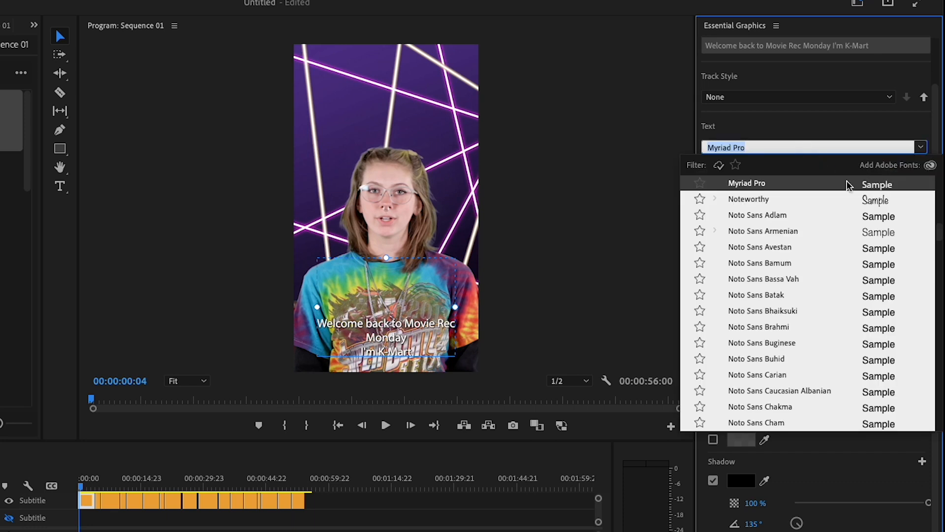
pyautogui.scroll(-2, 838, 383)
pyautogui.click(733, 168)
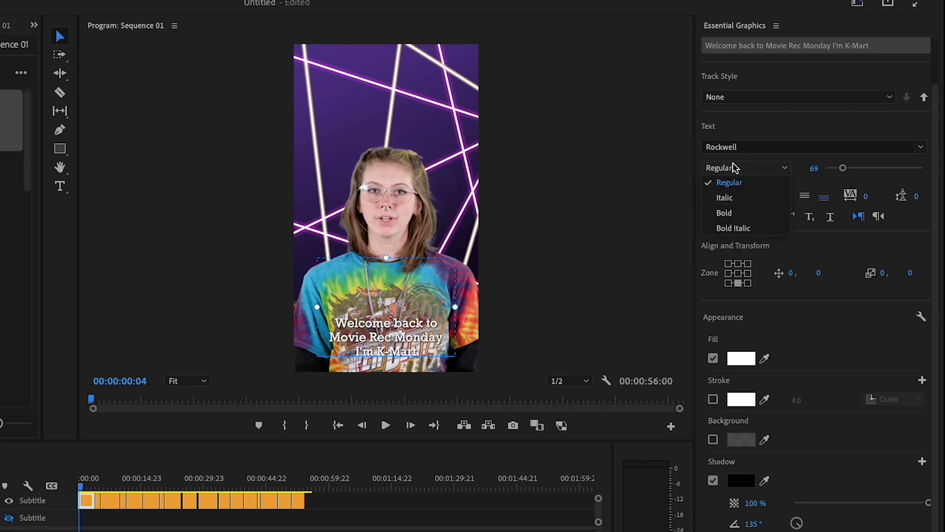
pyautogui.click(741, 215)
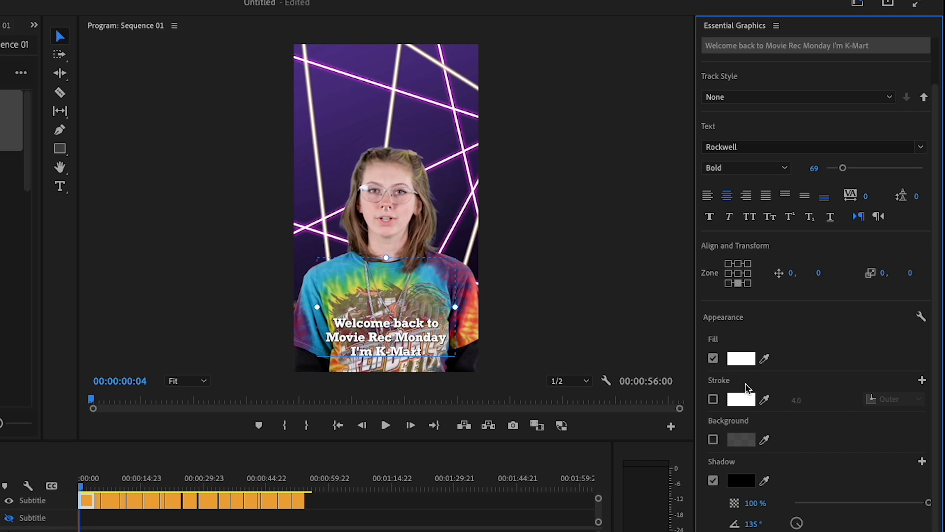
# Change the first caption's text fill colour to yellow
pyautogui.click(764, 362)
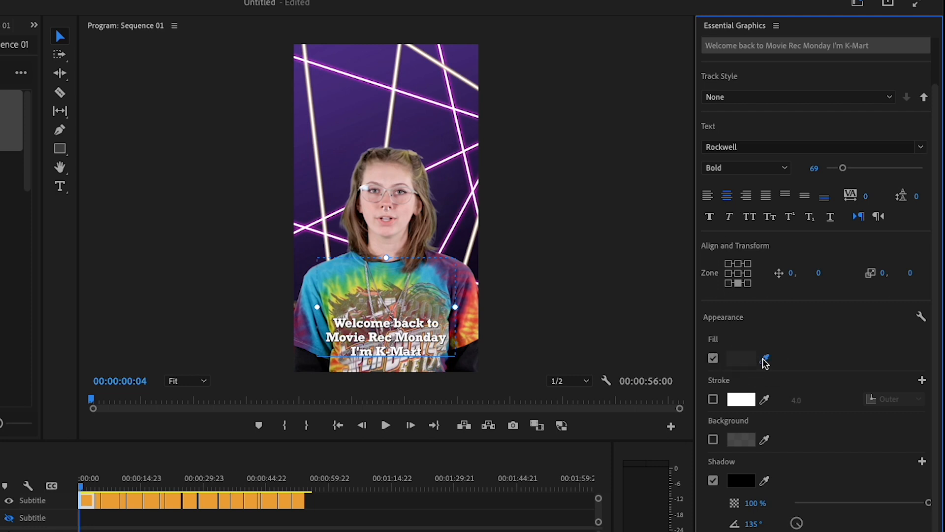
pyautogui.click(741, 358)
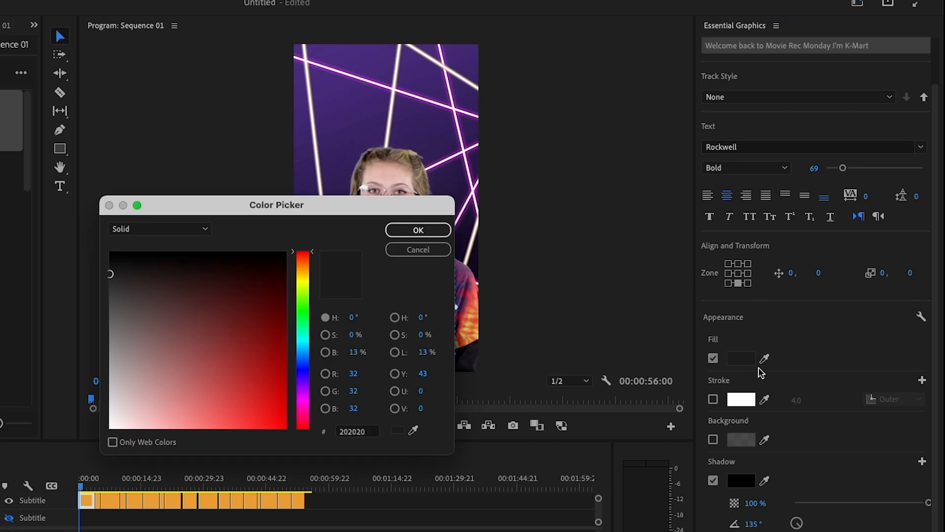
pyautogui.click(307, 282)
pyautogui.click(306, 278)
pyautogui.click(251, 401)
pyautogui.click(428, 233)
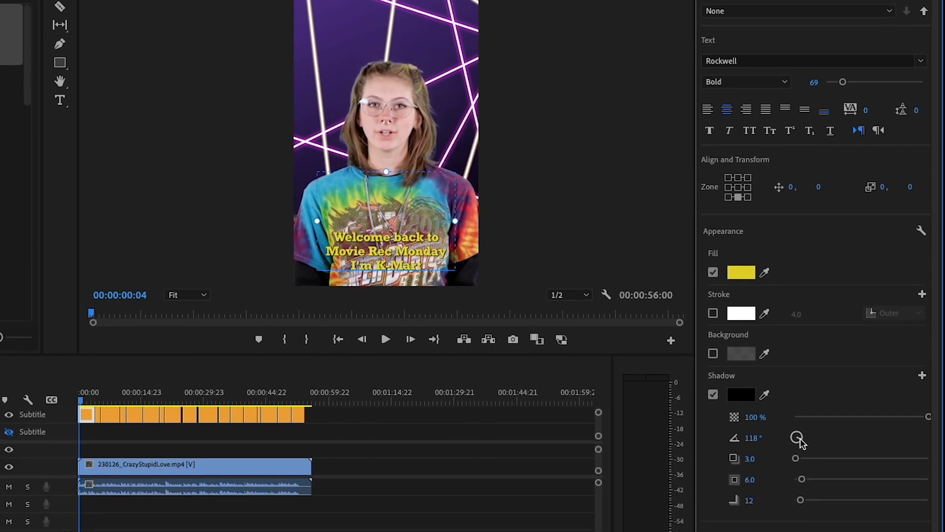
# Set the caption's shadow to 266° angle, 12.4 distance, 19.6 size and 52 blur, and try the stroke on and off
pyautogui.moveTo(798, 525); pyautogui.dragTo(794, 526)
pyautogui.moveTo(797, 417)
pyautogui.mouseDown()
pyautogui.moveTo(783, 414)
pyautogui.moveTo(798, 435)
pyautogui.moveTo(822, 436)
pyautogui.moveTo(803, 434)
pyautogui.mouseUp()
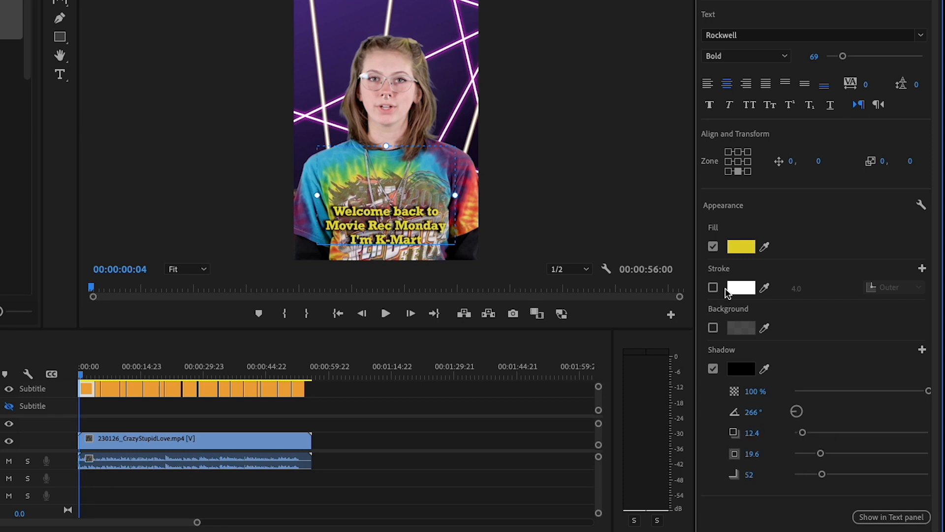
pyautogui.click(713, 288)
pyautogui.click(713, 288)
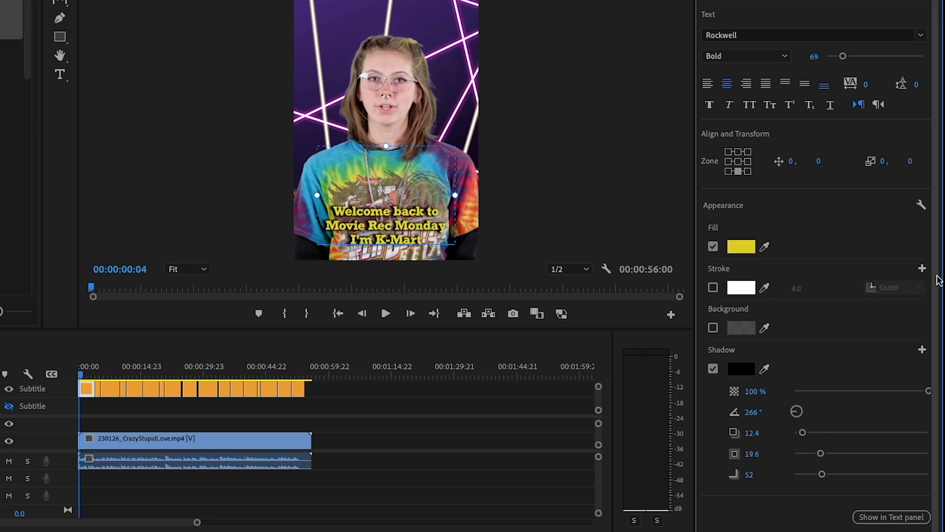
# Add a background behind the first caption in red BD2F2F at 54% opacity
pyautogui.click(713, 327)
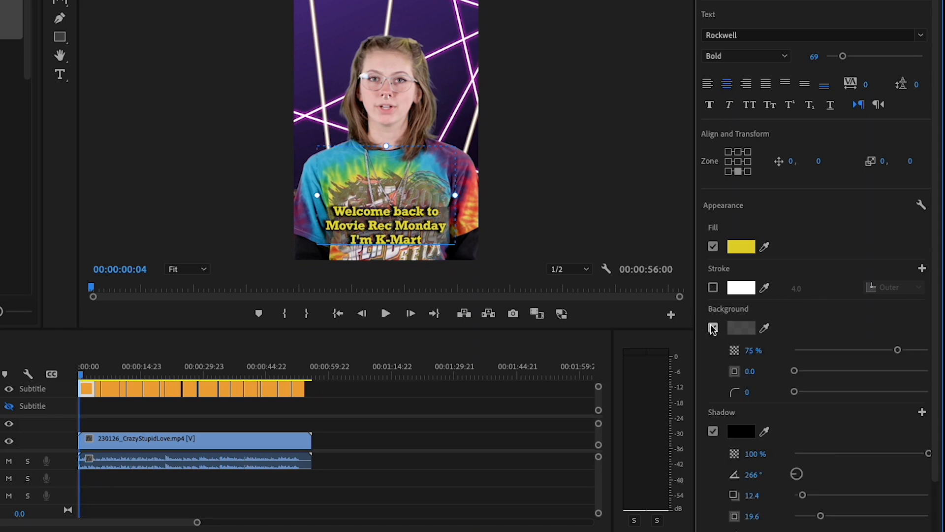
pyautogui.click(746, 328)
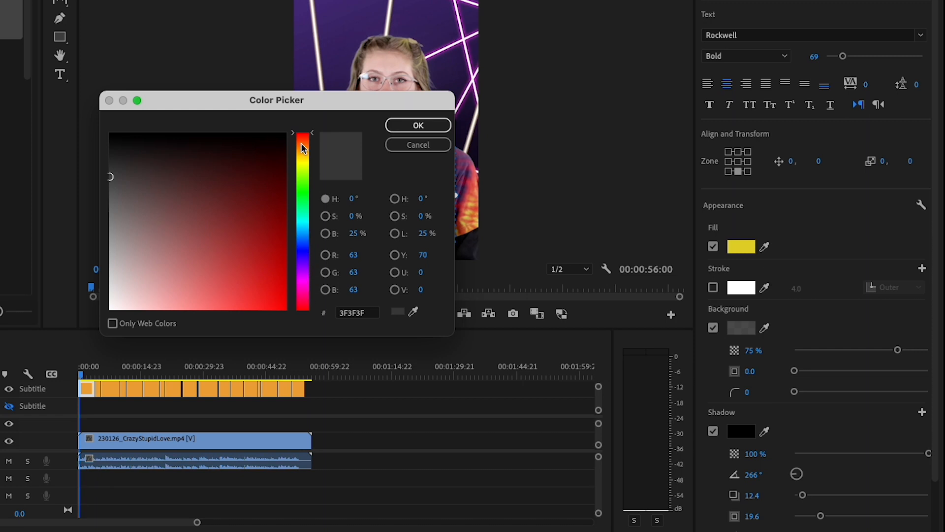
pyautogui.moveTo(198, 249); pyautogui.dragTo(243, 263)
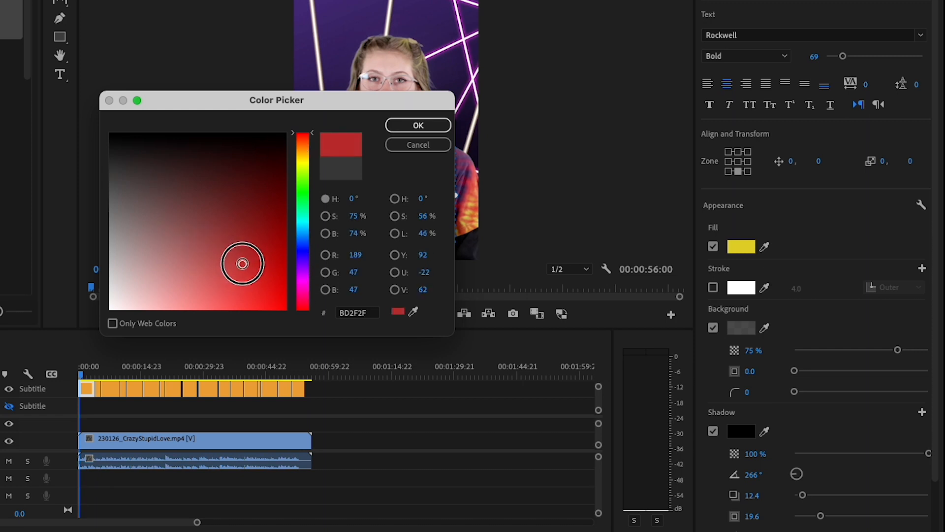
pyautogui.click(418, 126)
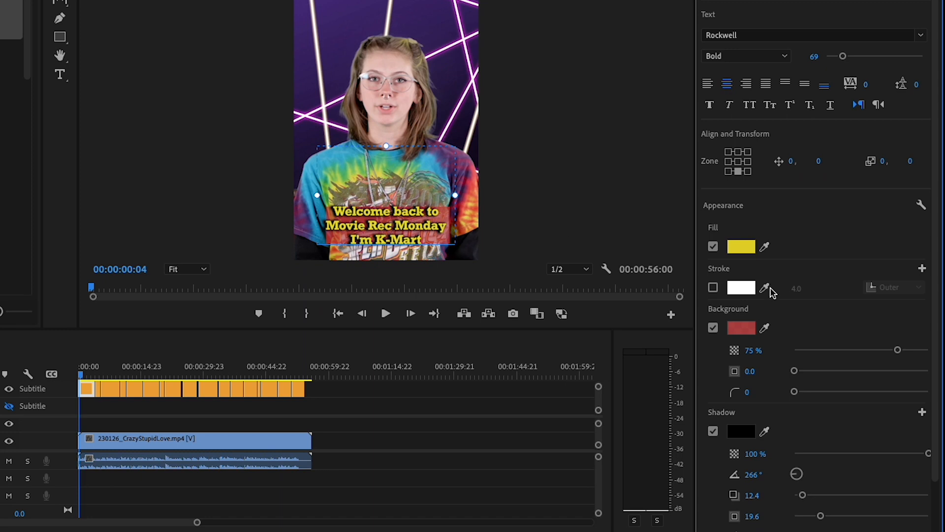
pyautogui.moveTo(897, 351); pyautogui.dragTo(867, 349)
# Change the first caption's background colour from the Color Picker to green
pyautogui.click(741, 328)
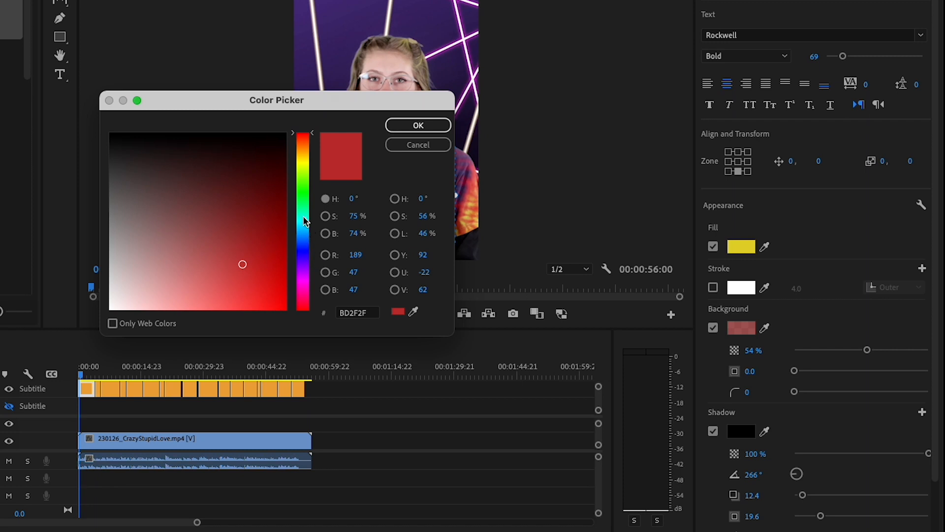
pyautogui.click(302, 191)
pyautogui.click(418, 125)
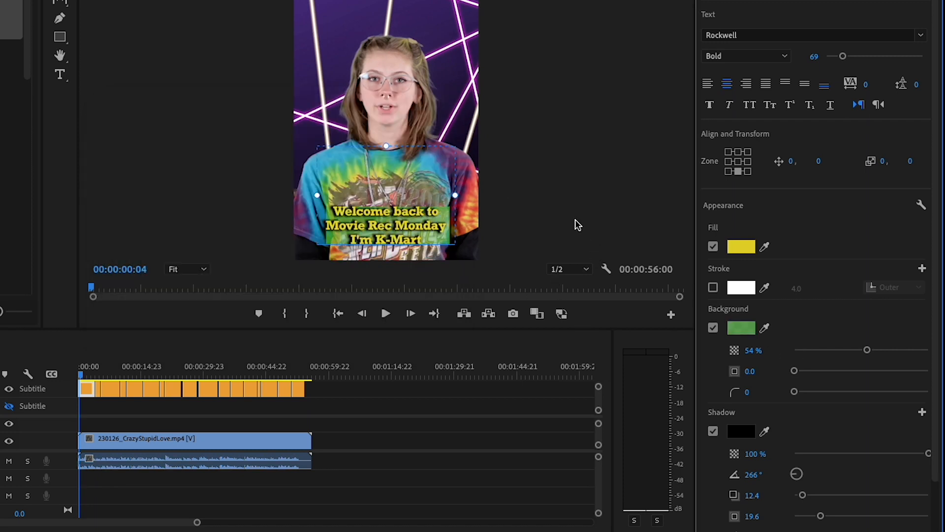
pyautogui.scroll(-3, 792, 412)
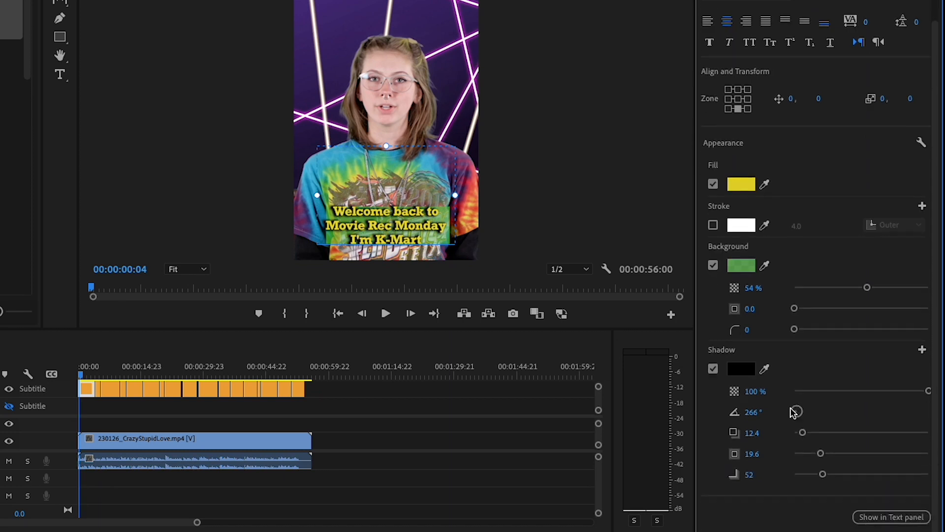
# Save the caption's formatting as a track style named Demo Style and scrub the sequence to check the other captions
pyautogui.scroll(5, 880, 355)
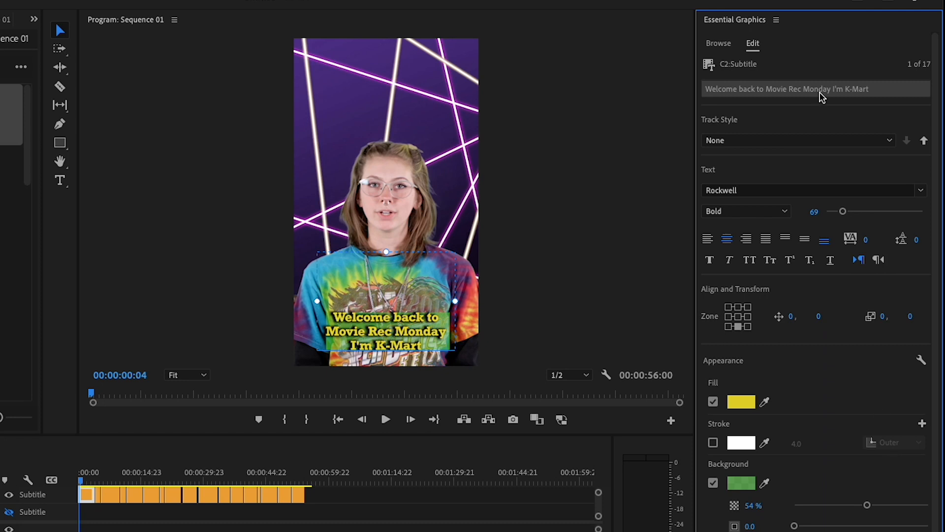
pyautogui.click(769, 142)
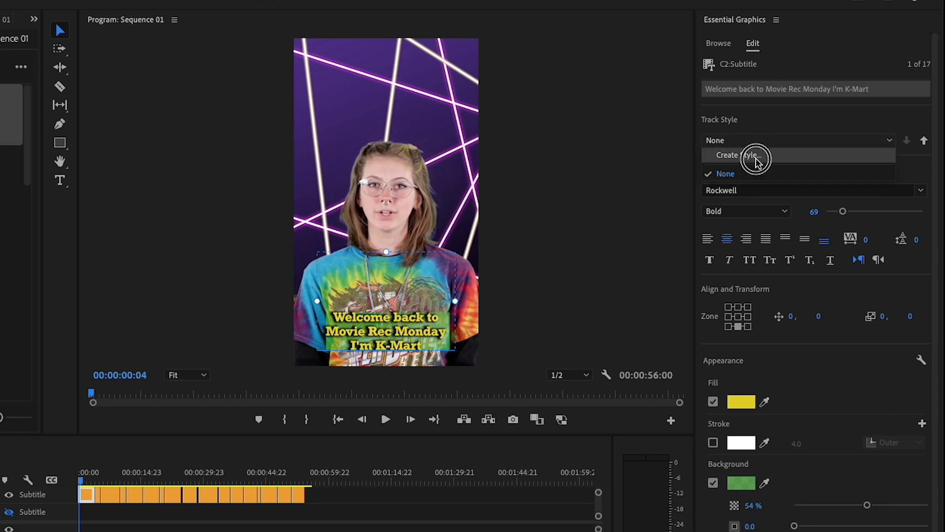
pyautogui.click(757, 158)
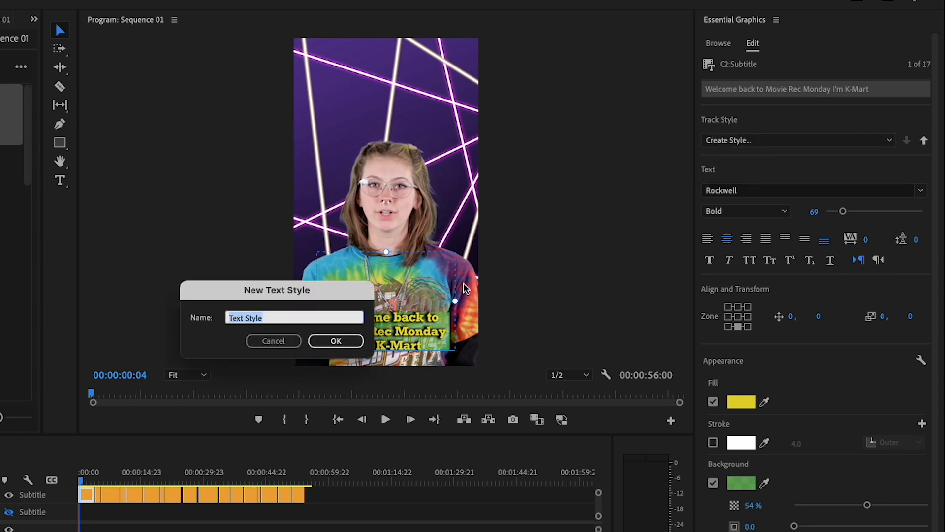
pyautogui.write('Demo')
pyautogui.click(335, 340)
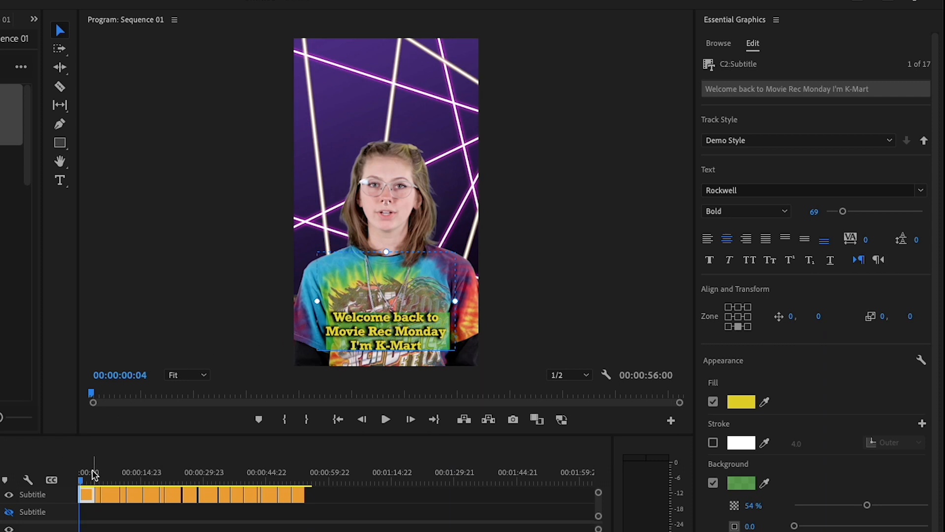
pyautogui.moveTo(82, 478); pyautogui.dragTo(130, 474)
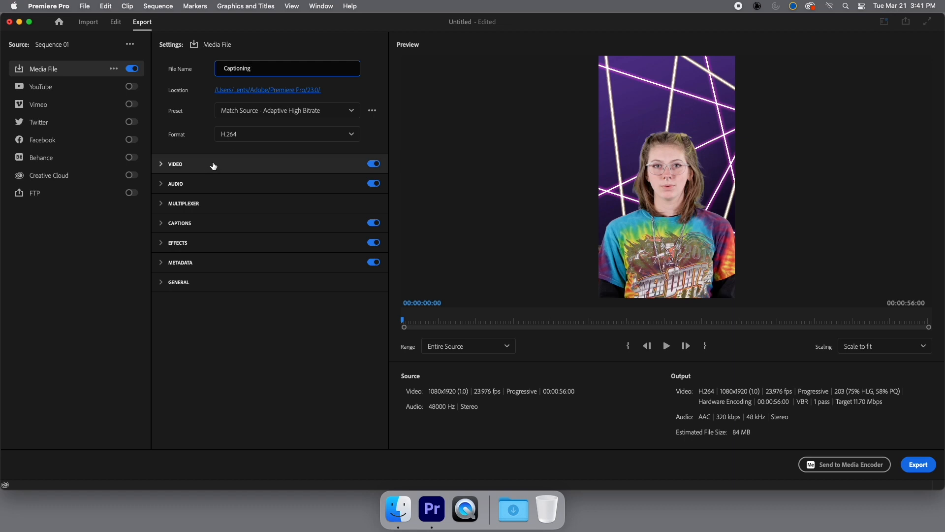
# Try the Create Sidecar File option in the captions export settings
pyautogui.click(160, 225)
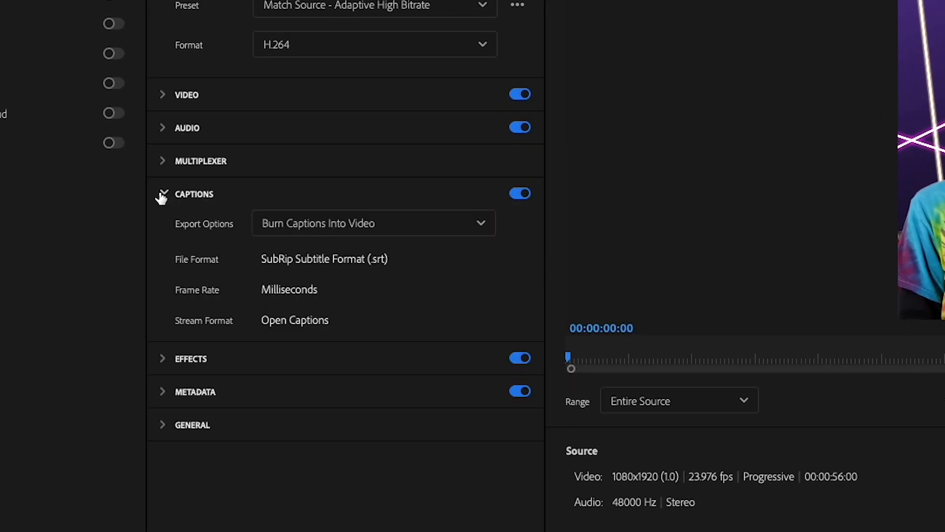
pyautogui.click(325, 229)
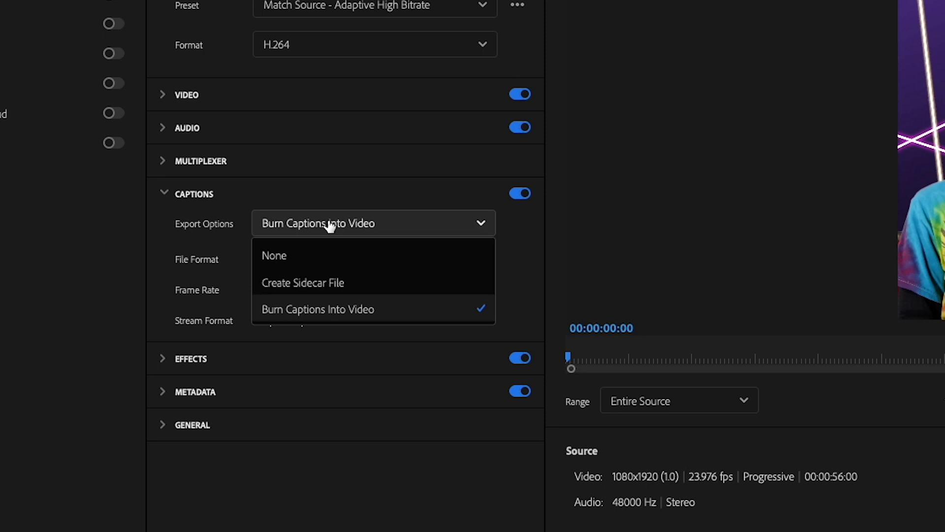
pyautogui.click(379, 292)
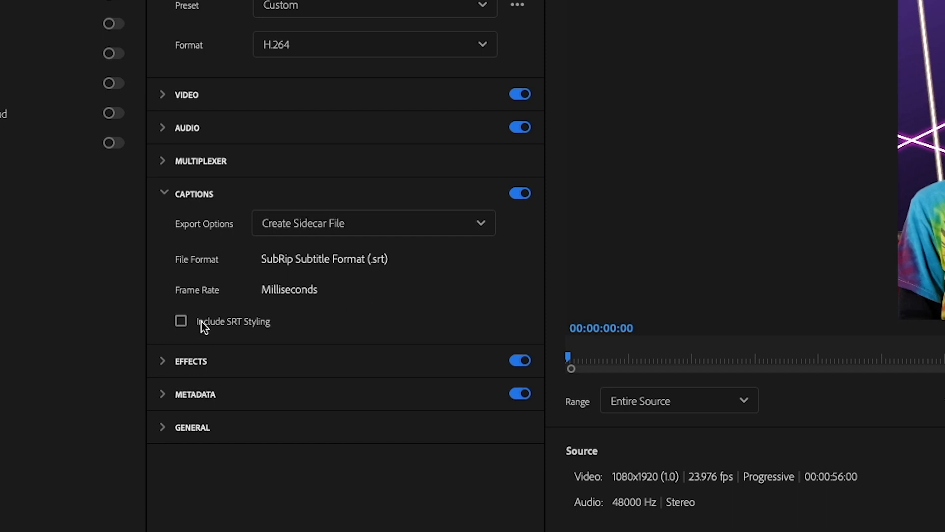
pyautogui.moveTo(570, 358); pyautogui.dragTo(563, 336)
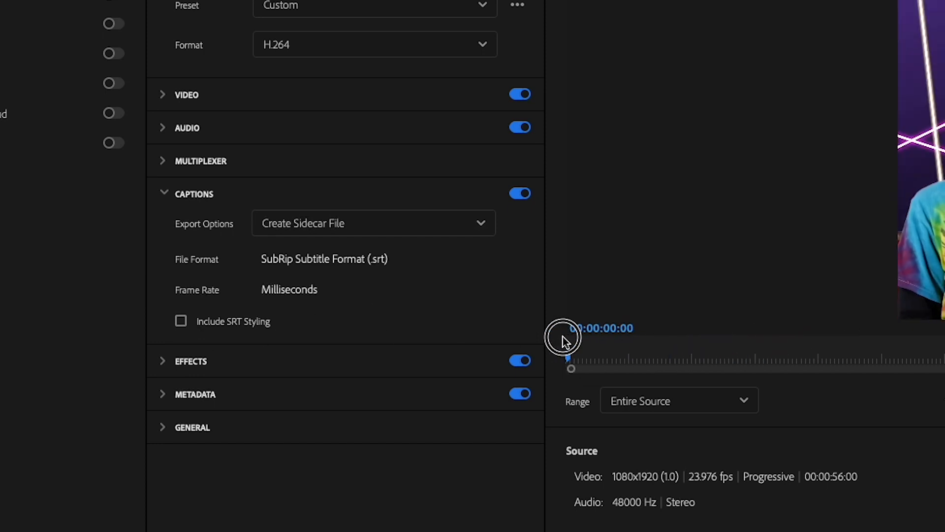
# Set the captions export option to Burn Captions Into Video and scrub through the export preview to check the captions
pyautogui.click(338, 221)
pyautogui.click(367, 306)
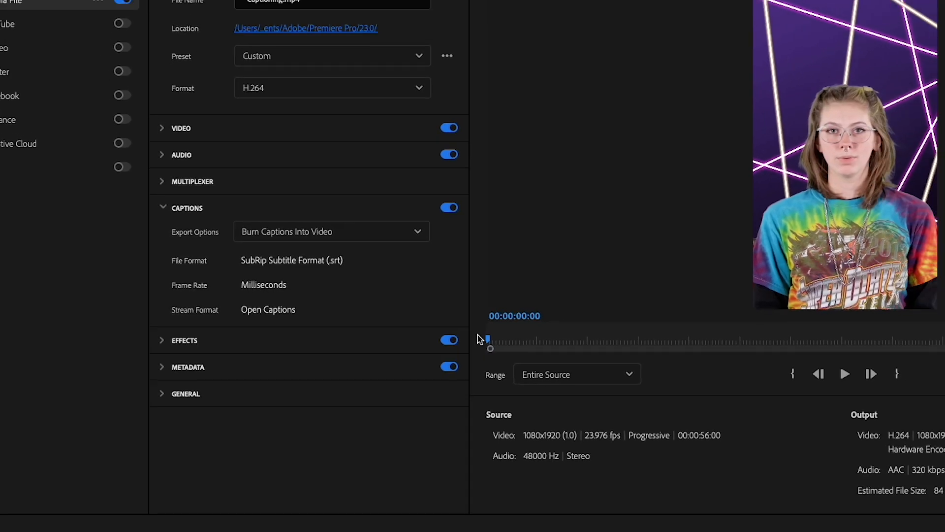
pyautogui.moveTo(558, 357); pyautogui.dragTo(861, 359)
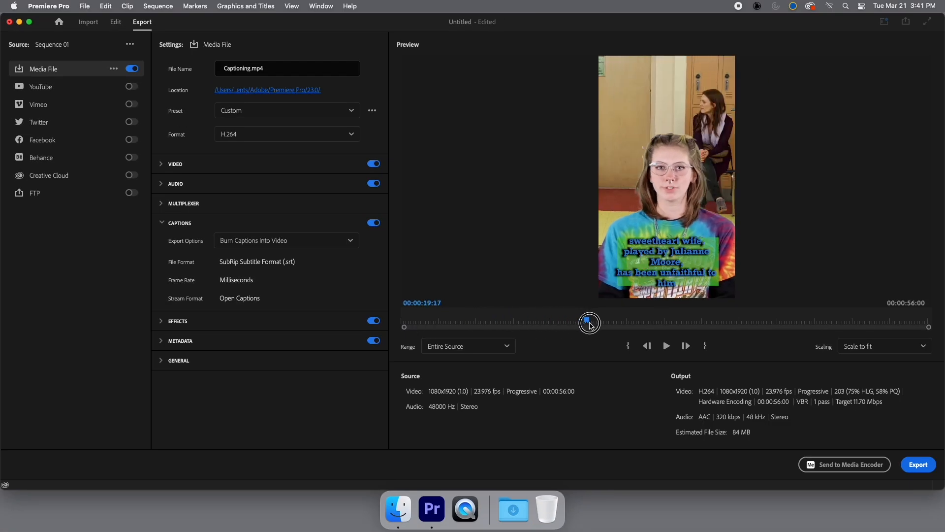
pyautogui.moveTo(591, 325); pyautogui.dragTo(359, 316)
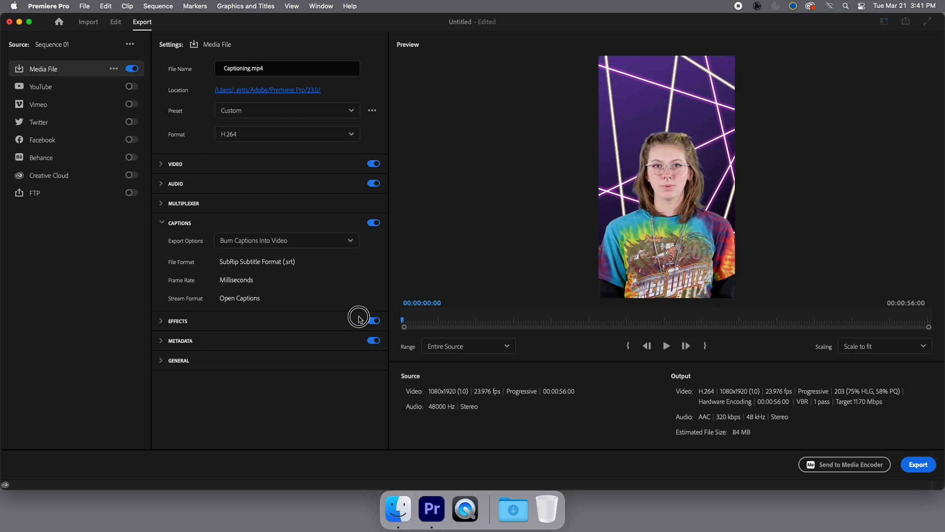